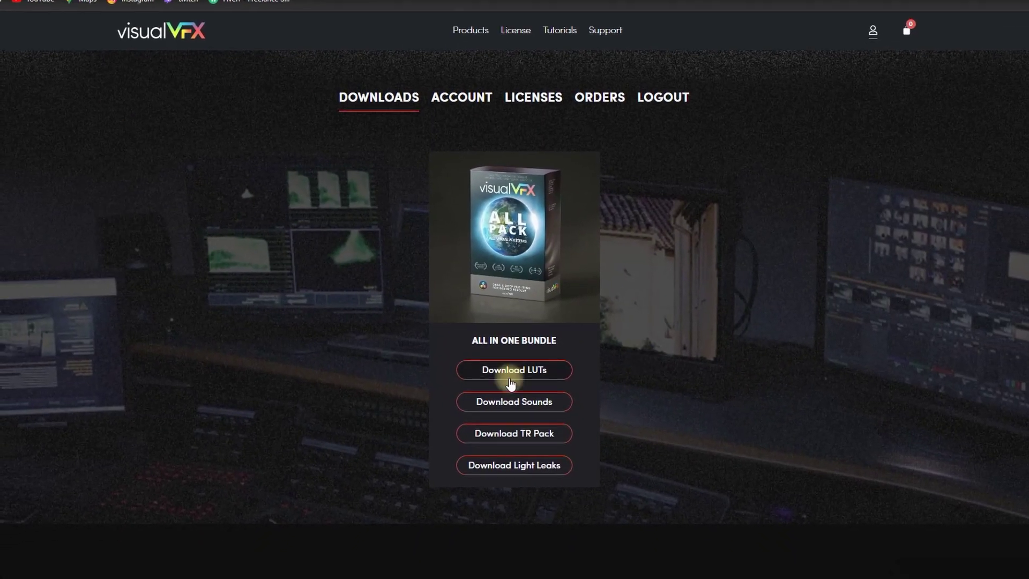
# Download the bundle's LUTs, sound effects and TR Transitions Pack
pyautogui.click(509, 384)
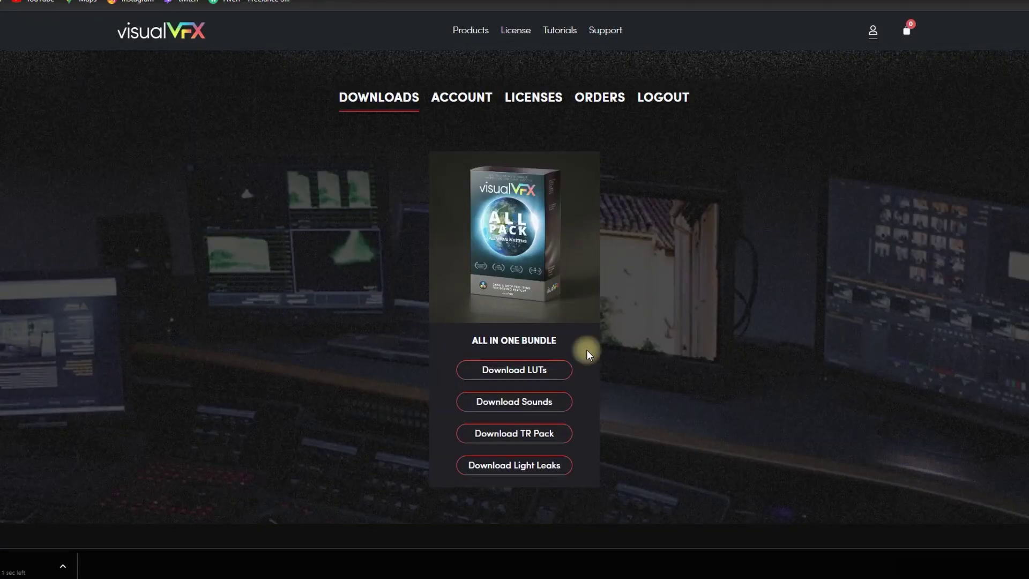
pyautogui.click(510, 403)
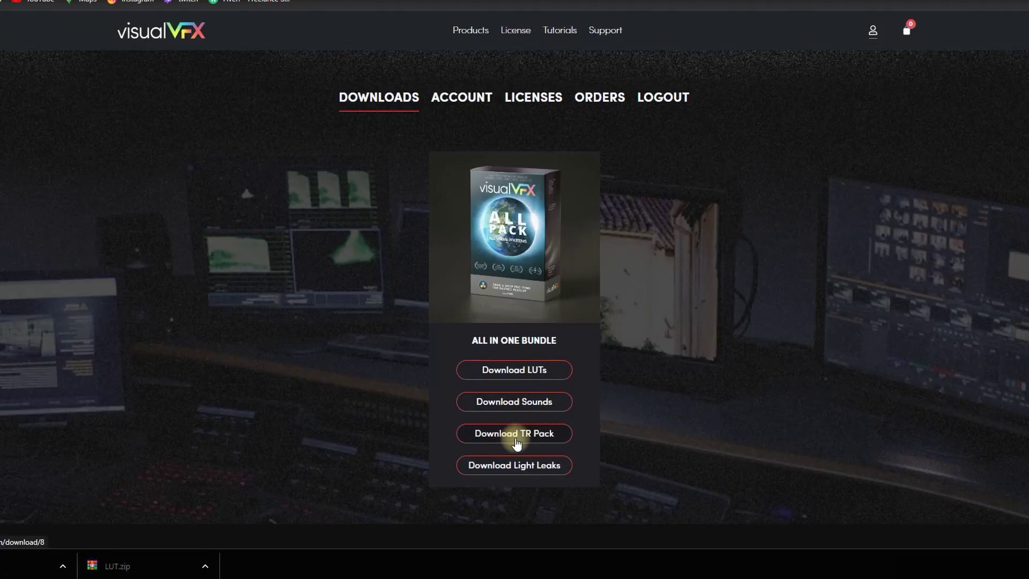
pyautogui.click(515, 437)
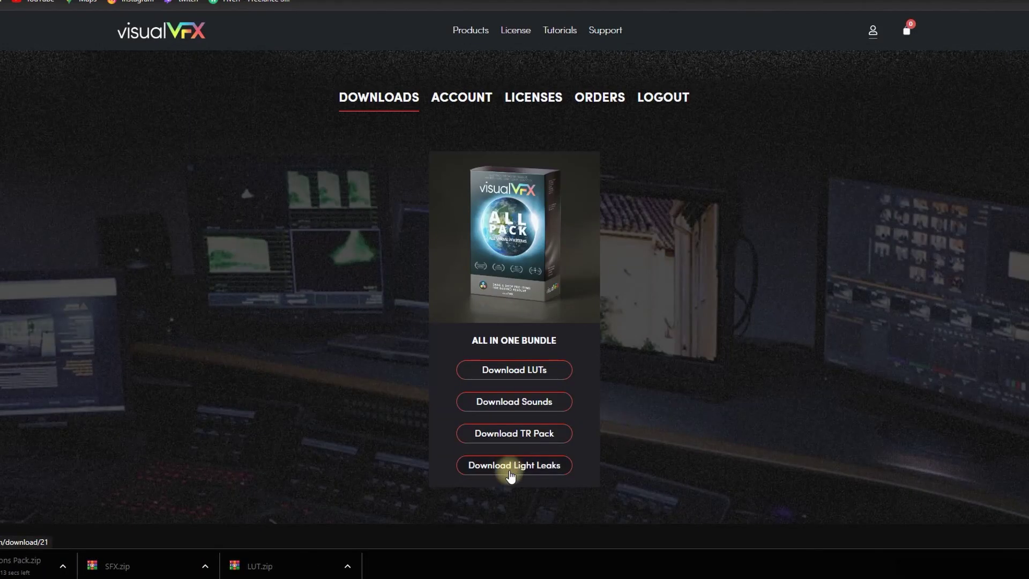
# Download the Burn Transitions, Colorful Background, Vol 1 and Vol 2 light-leak folders from the shared Drive
pyautogui.click(510, 475)
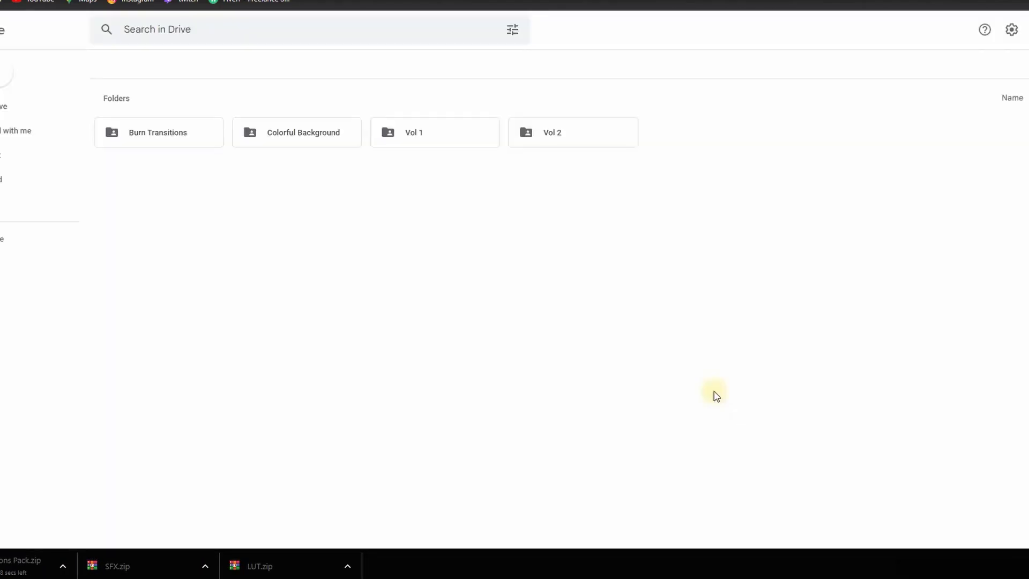
pyautogui.rightClick(254, 174)
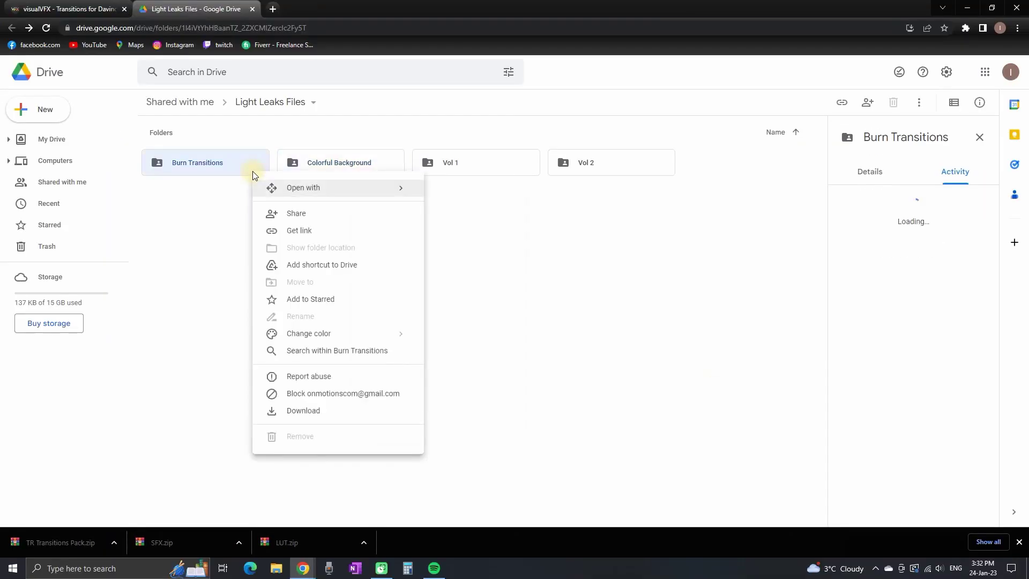
pyautogui.click(327, 417)
pyautogui.rightClick(361, 170)
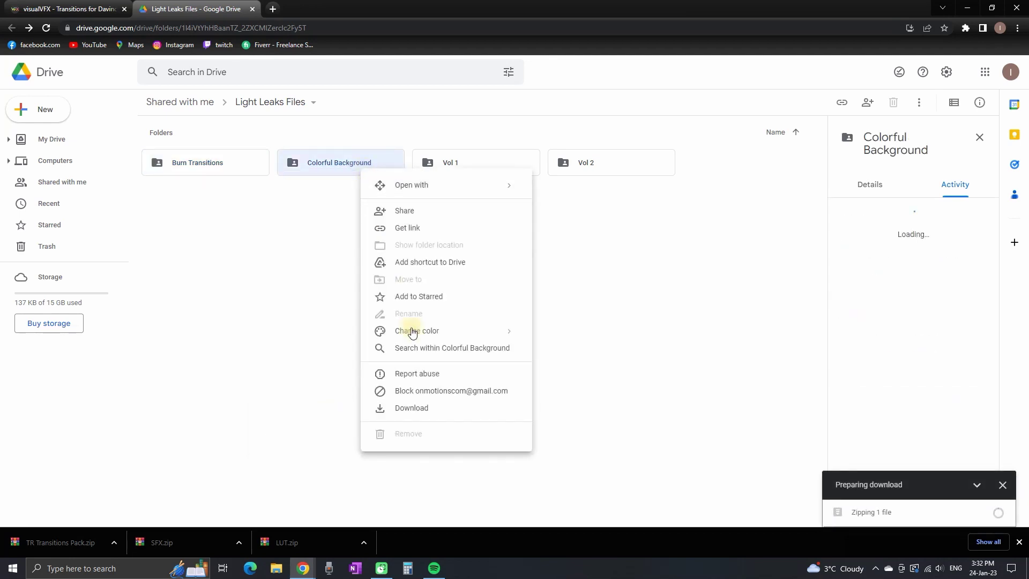
pyautogui.click(413, 409)
pyautogui.rightClick(471, 168)
pyautogui.click(517, 410)
pyautogui.rightClick(608, 165)
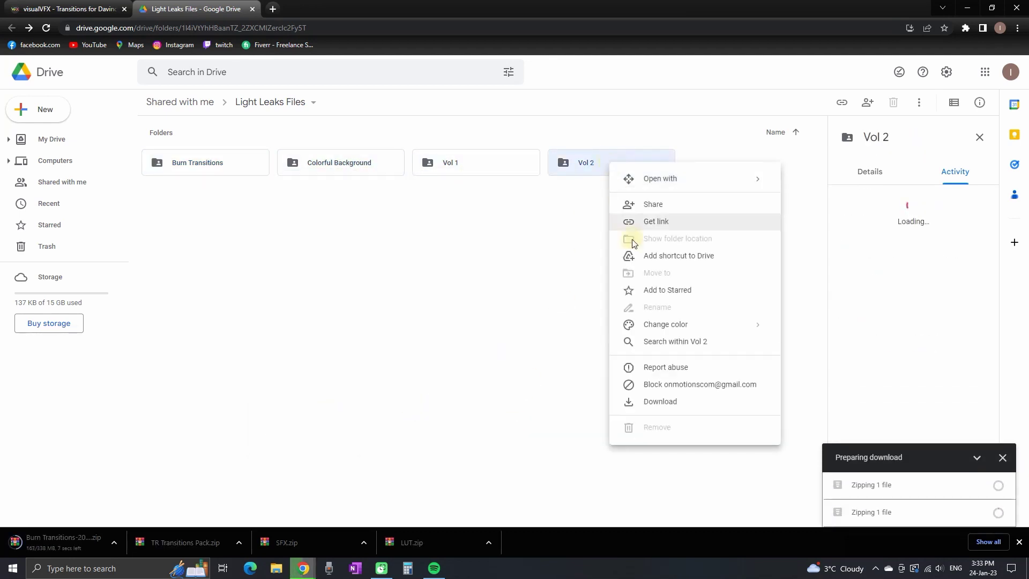
pyautogui.click(654, 406)
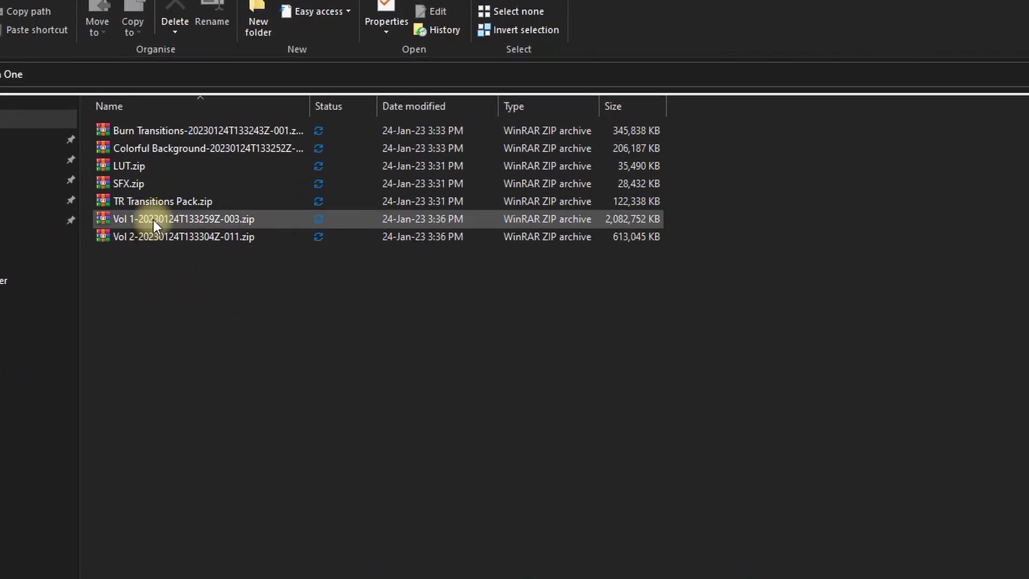
# Extract TR Transitions Pack.zip, the Vol 1 zip and the Vol 2 zip into their own folders
pyautogui.rightClick(183, 204)
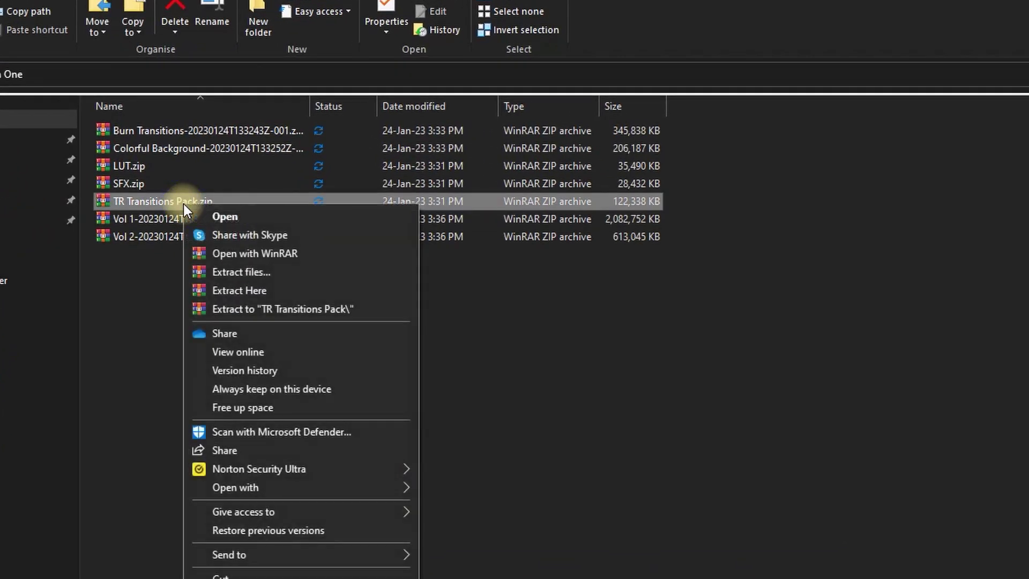
pyautogui.click(271, 309)
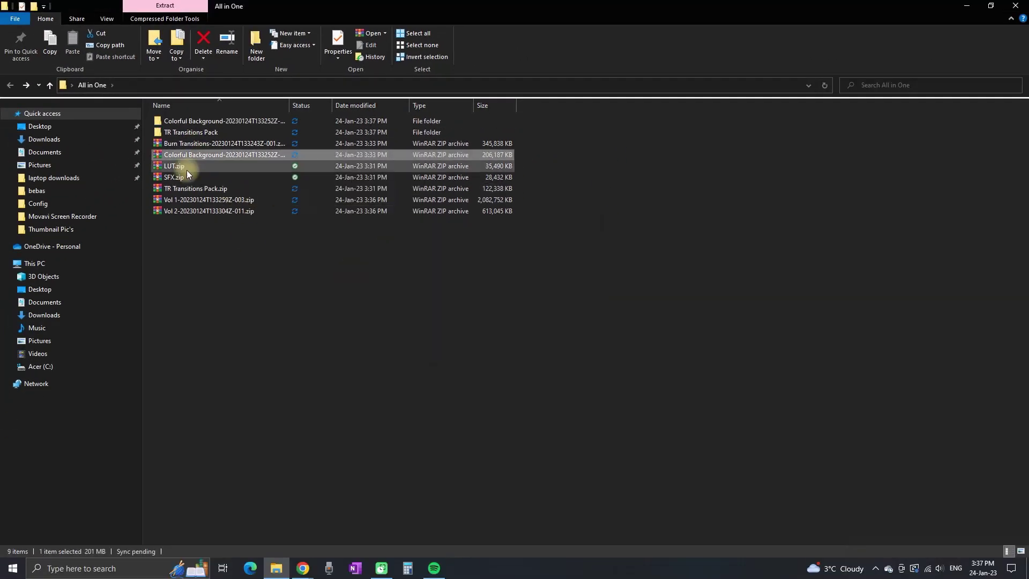
pyautogui.rightClick(208, 234)
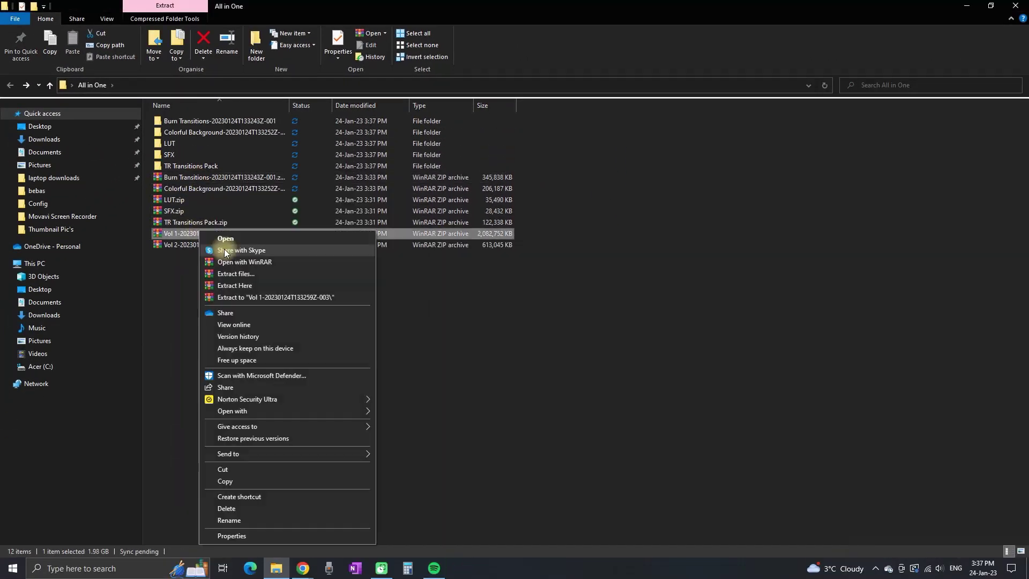
pyautogui.click(270, 287)
pyautogui.rightClick(206, 256)
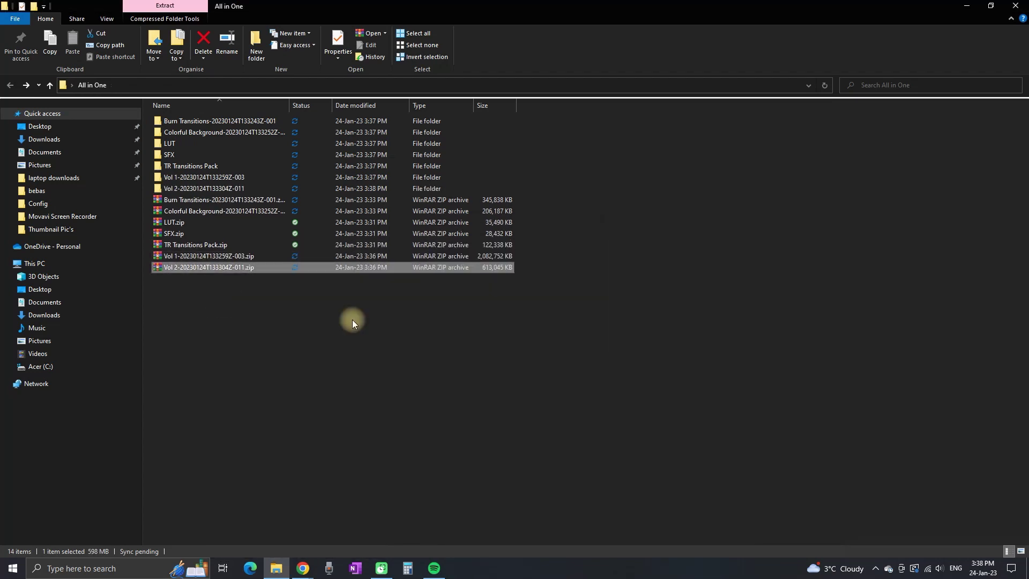
pyautogui.rightClick(198, 166)
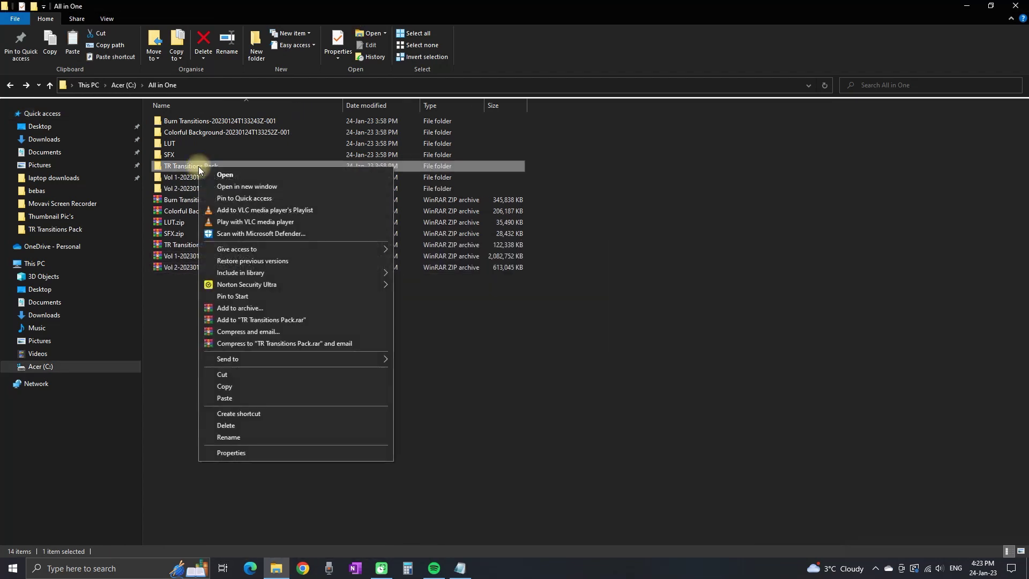
# Copy the TR Transitions Pack folder into C:\Program Files\Blackmagic Design\DaVinci Resolve\Fusion\Templates\Edit\Transitions
pyautogui.click(232, 384)
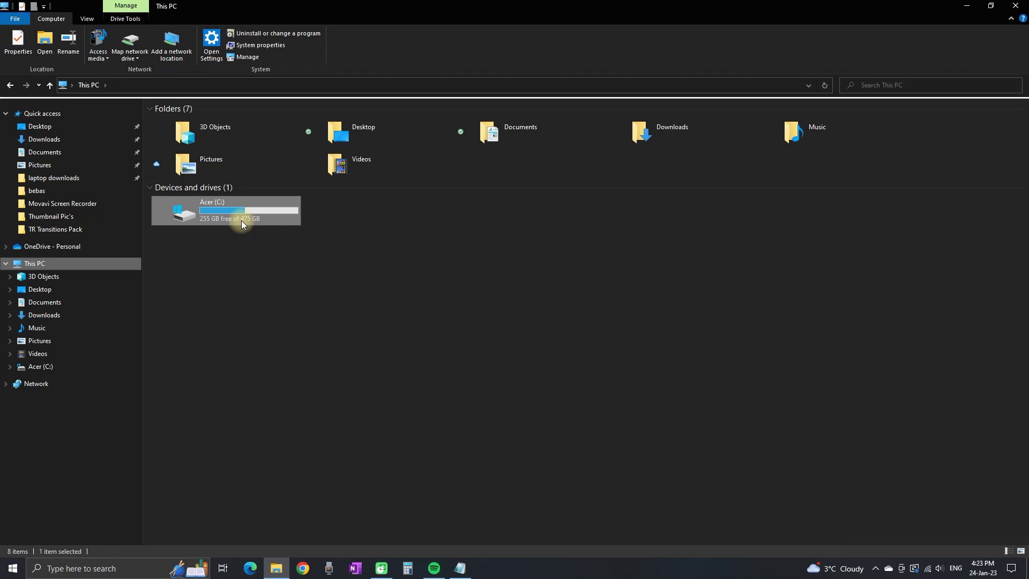
pyautogui.doubleClick(241, 220)
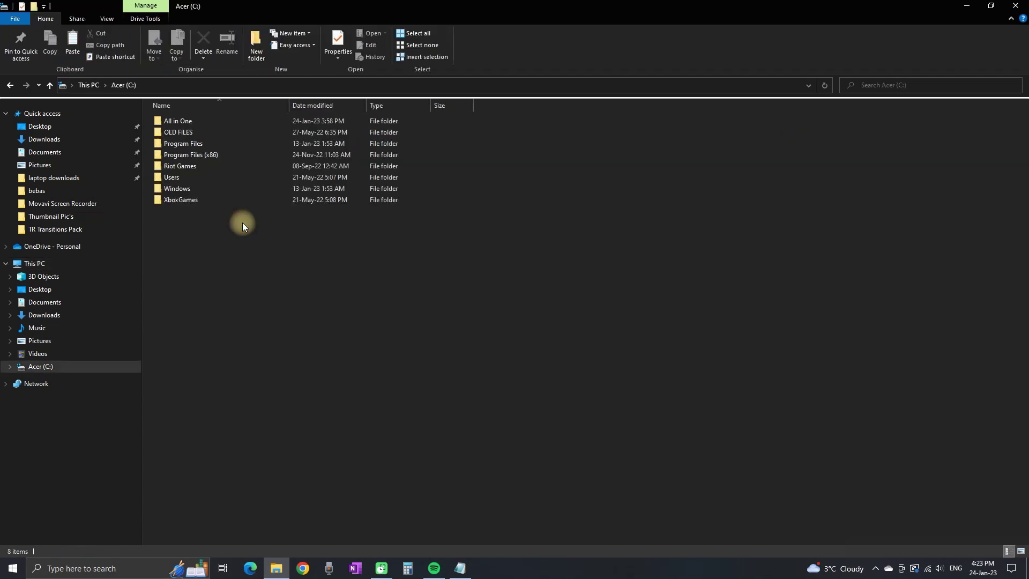
pyautogui.doubleClick(196, 145)
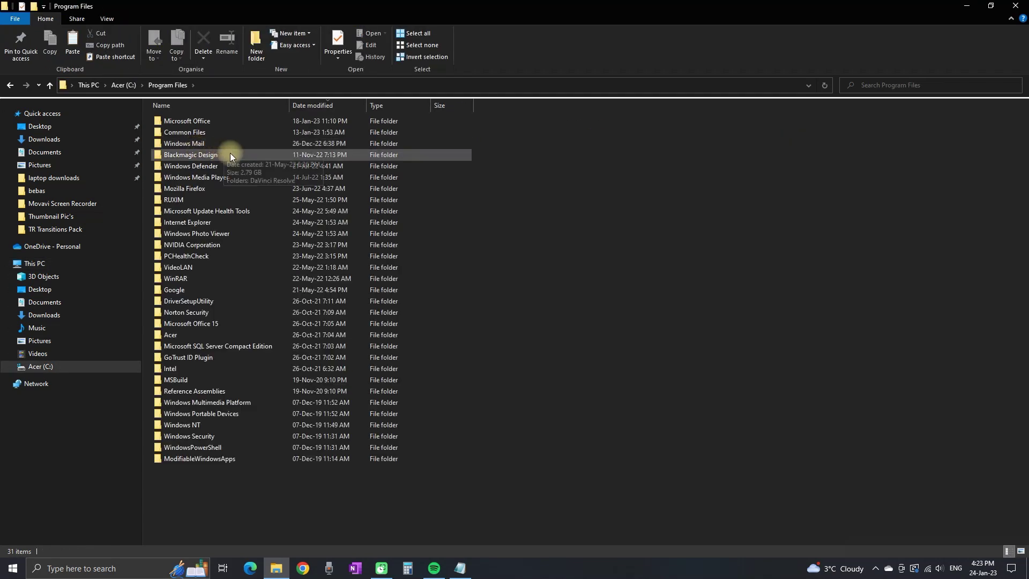
pyautogui.doubleClick(208, 159)
pyautogui.doubleClick(207, 120)
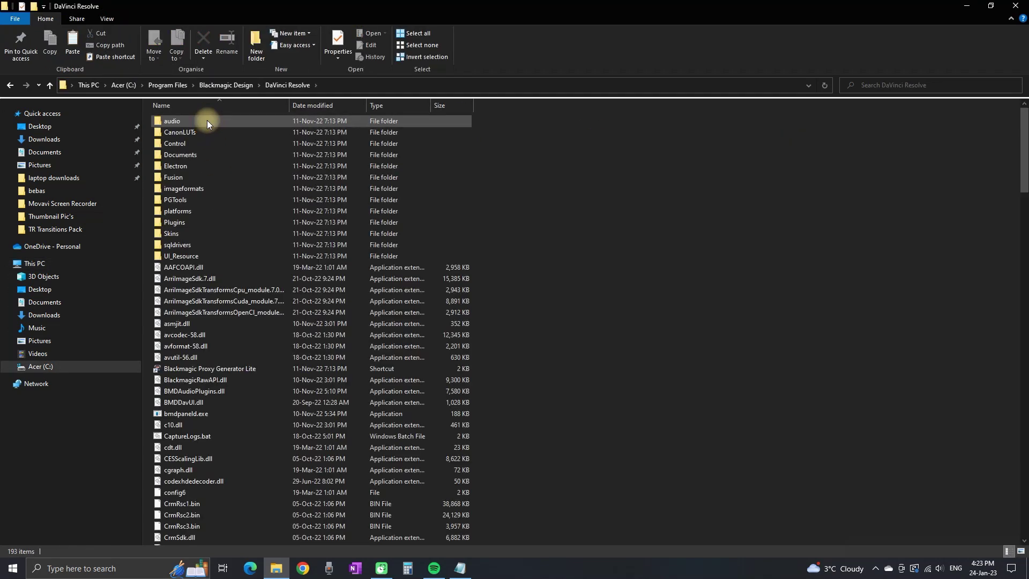
pyautogui.doubleClick(207, 178)
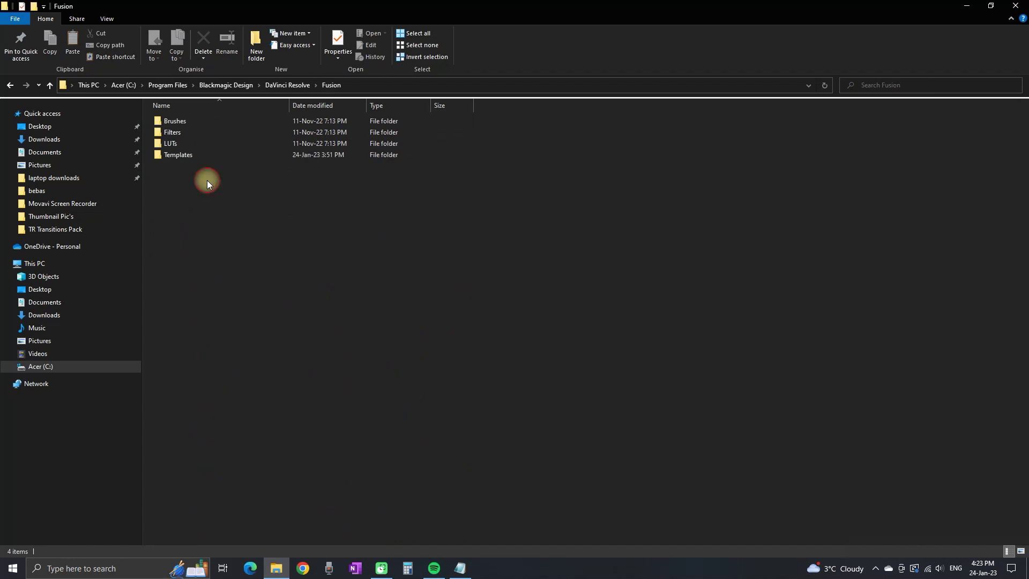
pyautogui.doubleClick(196, 154)
pyautogui.doubleClick(190, 121)
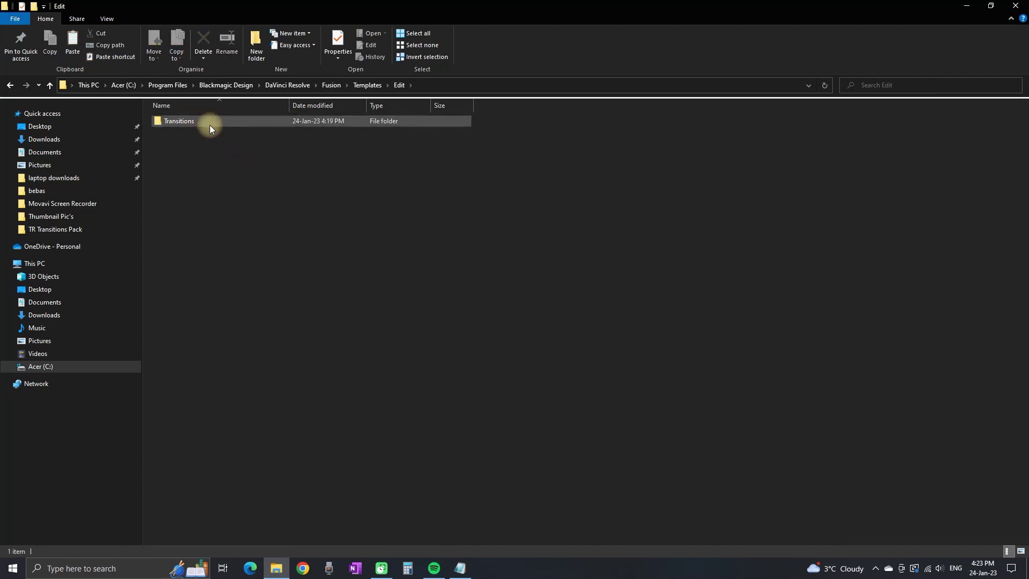
pyautogui.doubleClick(210, 124)
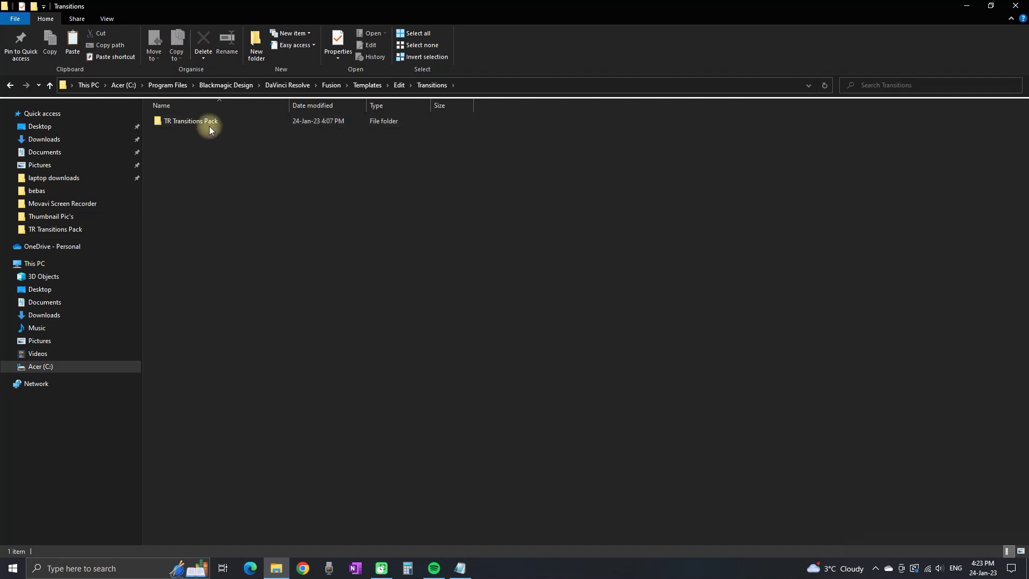
pyautogui.rightClick(203, 156)
pyautogui.click(175, 159)
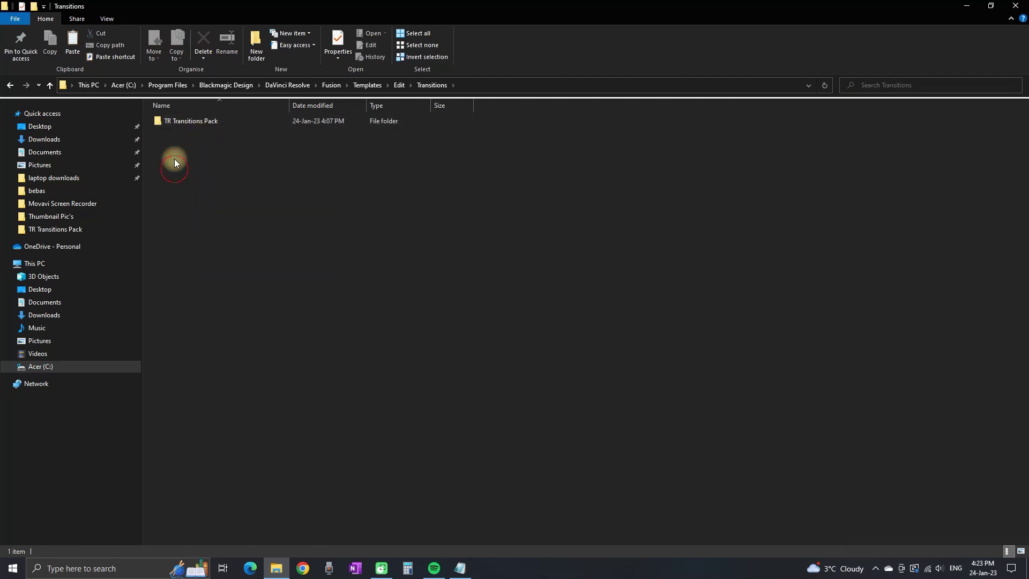
# Open HELP.txt inside the installed TR Transitions Pack folder
pyautogui.click(173, 128)
pyautogui.doubleClick(173, 128)
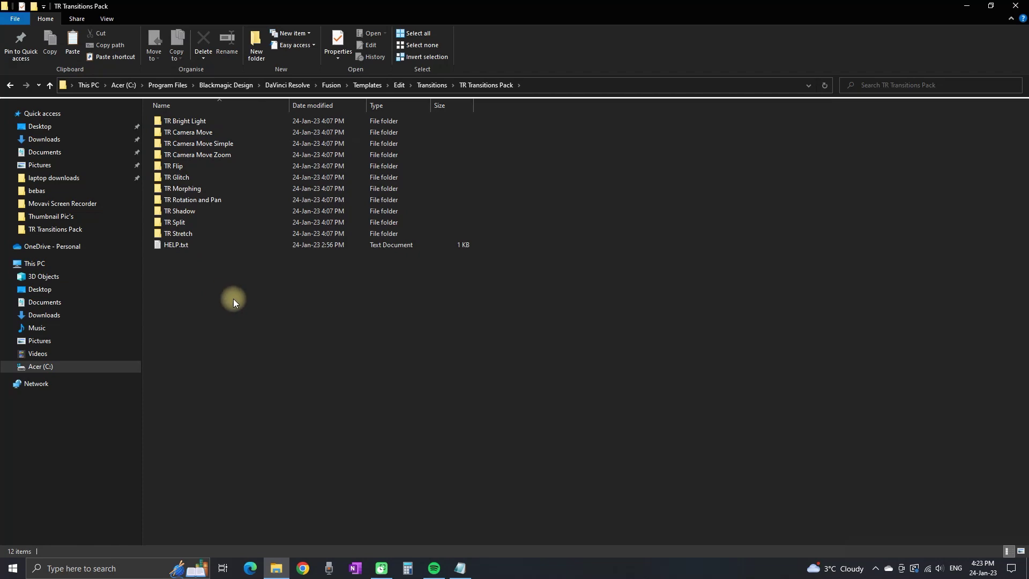
pyautogui.doubleClick(182, 243)
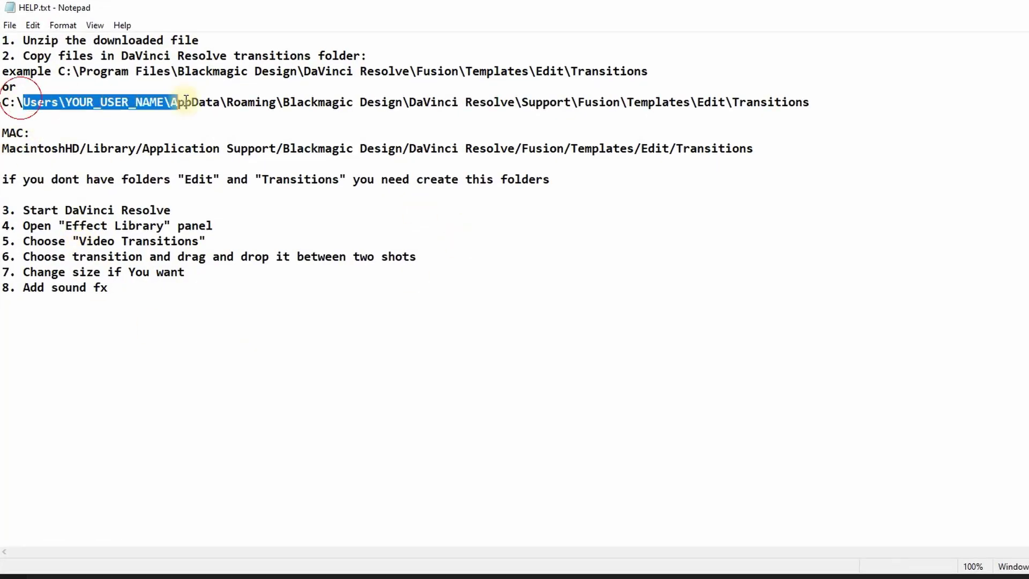
pyautogui.moveTo(186, 101); pyautogui.dragTo(667, 101)
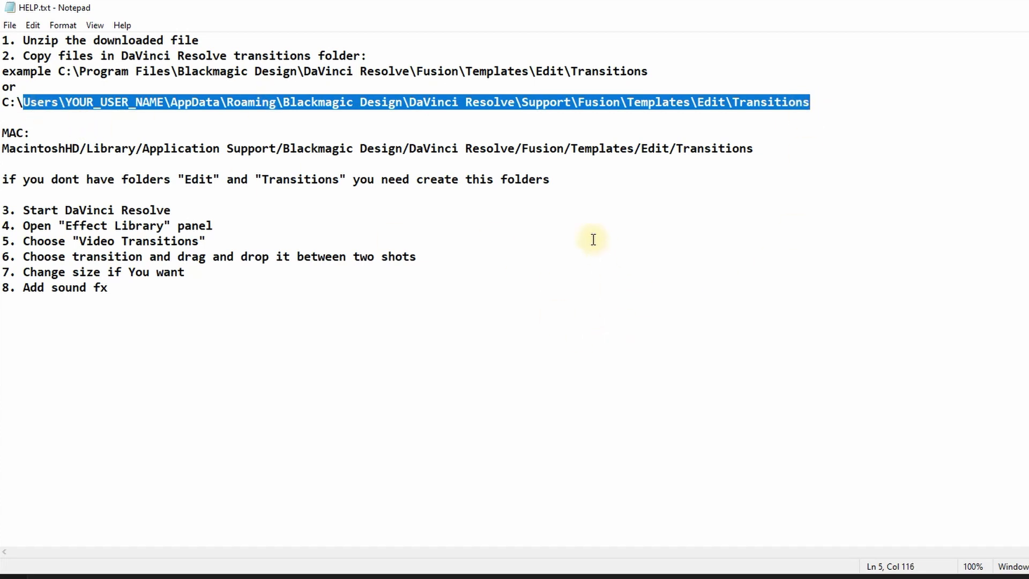
pyautogui.click(592, 213)
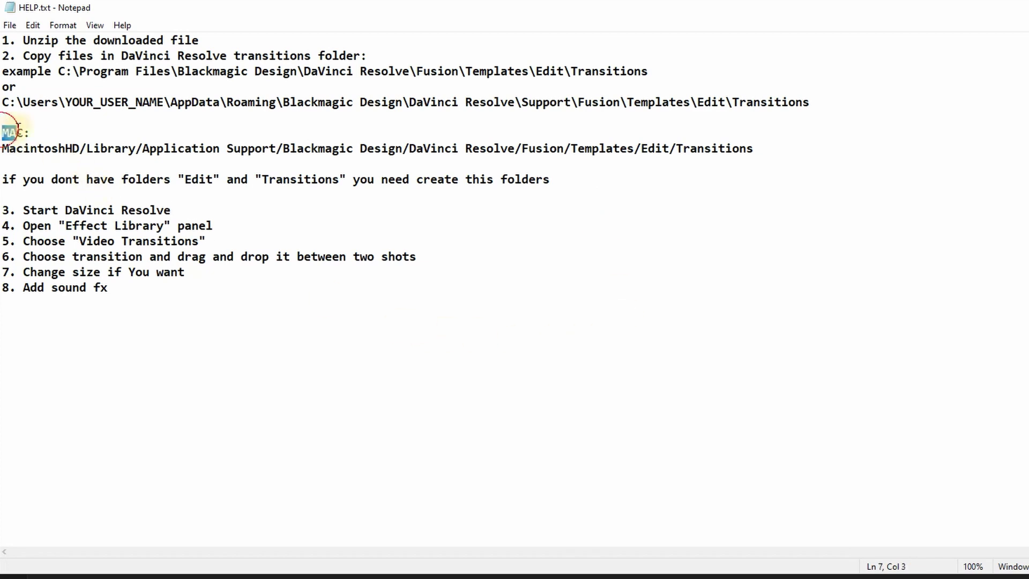
pyautogui.moveTo(18, 126); pyautogui.dragTo(29, 132)
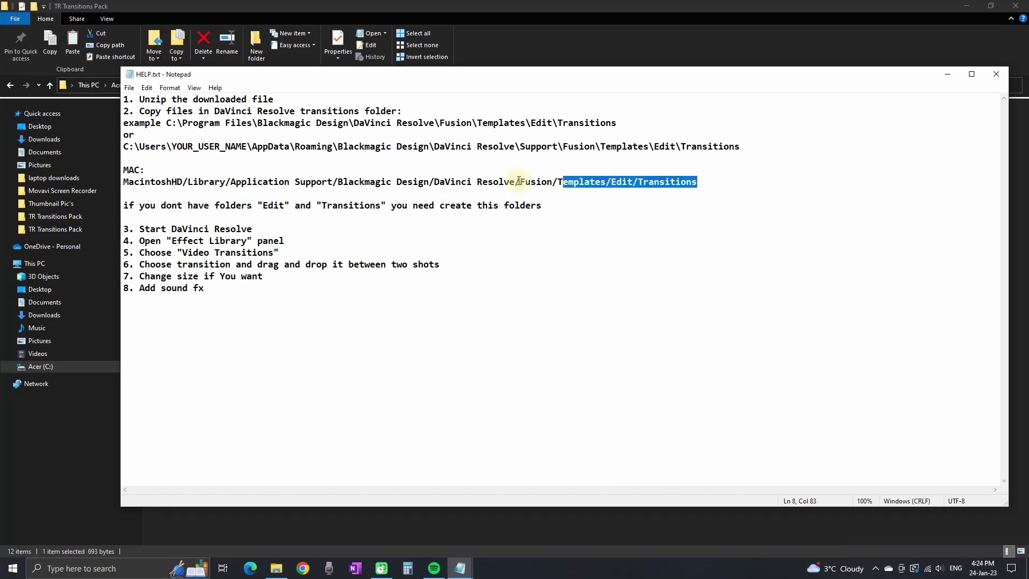
pyautogui.moveTo(519, 181); pyautogui.dragTo(133, 181)
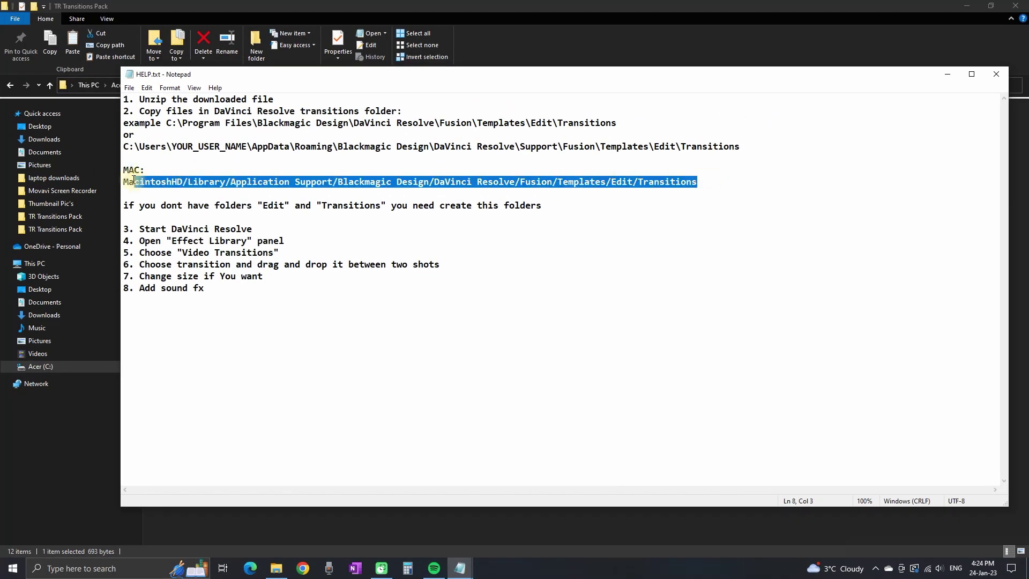
pyautogui.click(576, 278)
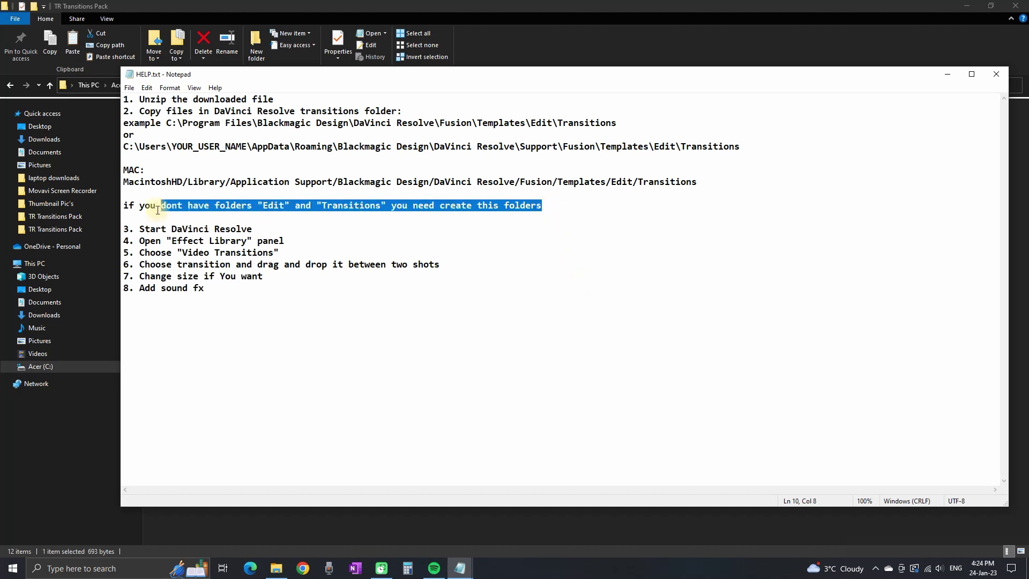
# Show the Effects library and scroll Video Transitions down to the TR Camera Move Simple group
pyautogui.click(283, 206)
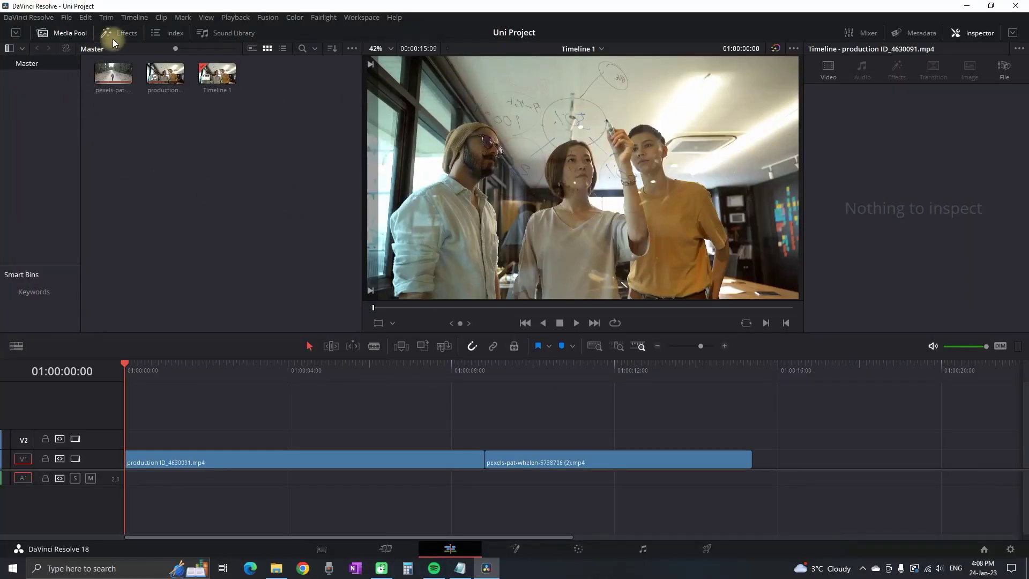
pyautogui.click(128, 34)
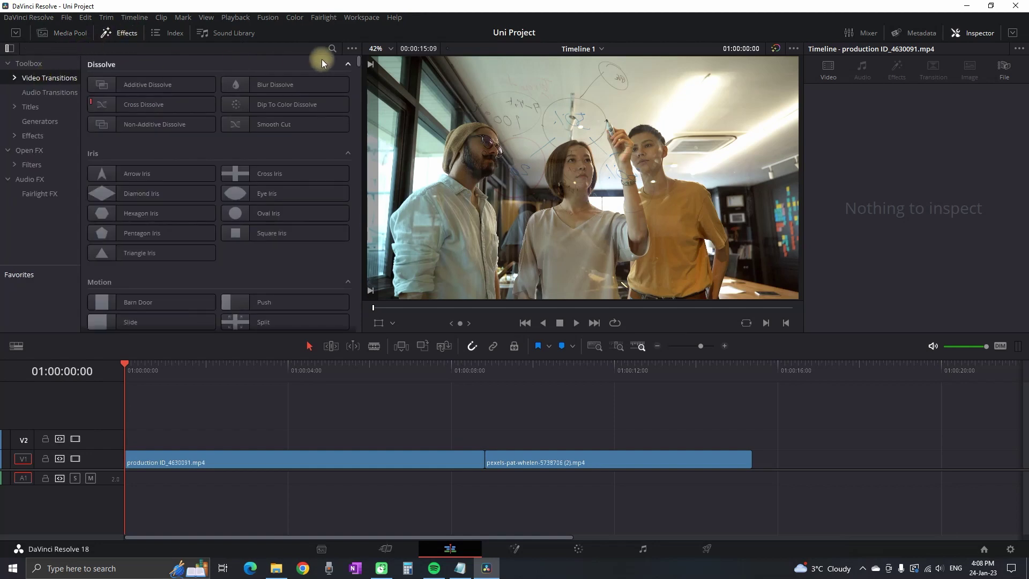
pyautogui.moveTo(360, 60); pyautogui.dragTo(354, 86)
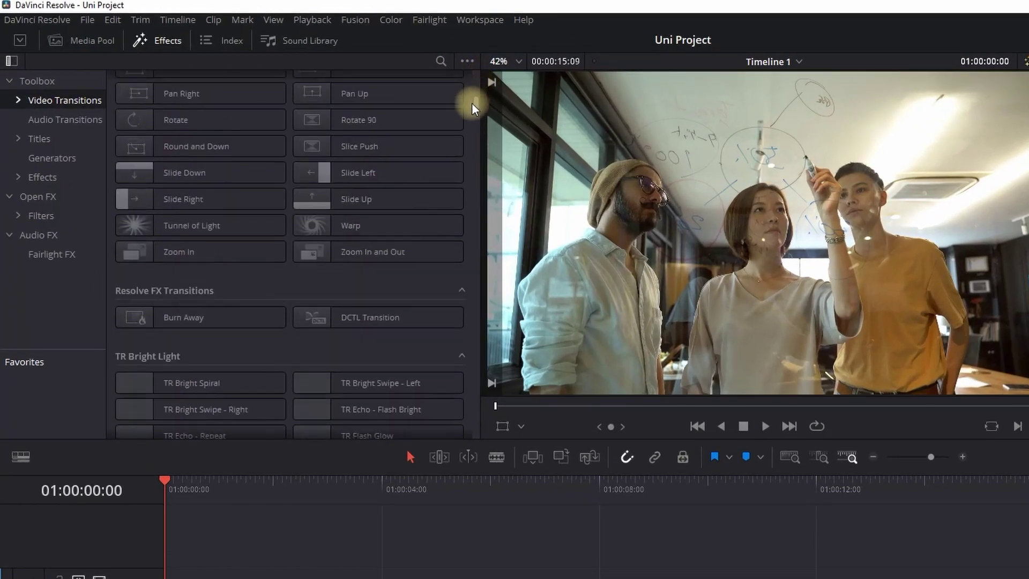
pyautogui.moveTo(470, 113); pyautogui.dragTo(471, 113)
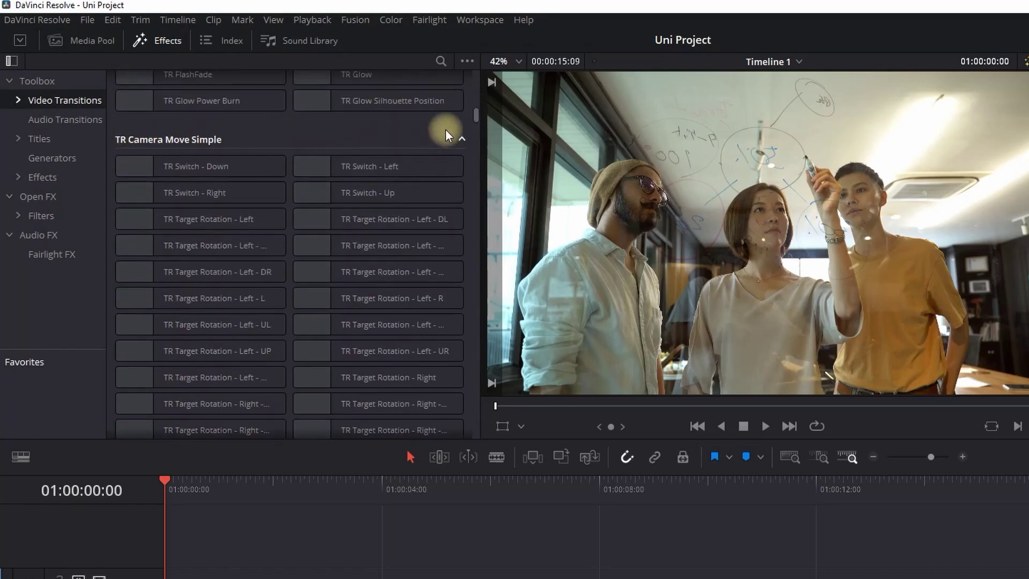
pyautogui.moveTo(477, 115); pyautogui.dragTo(469, 366)
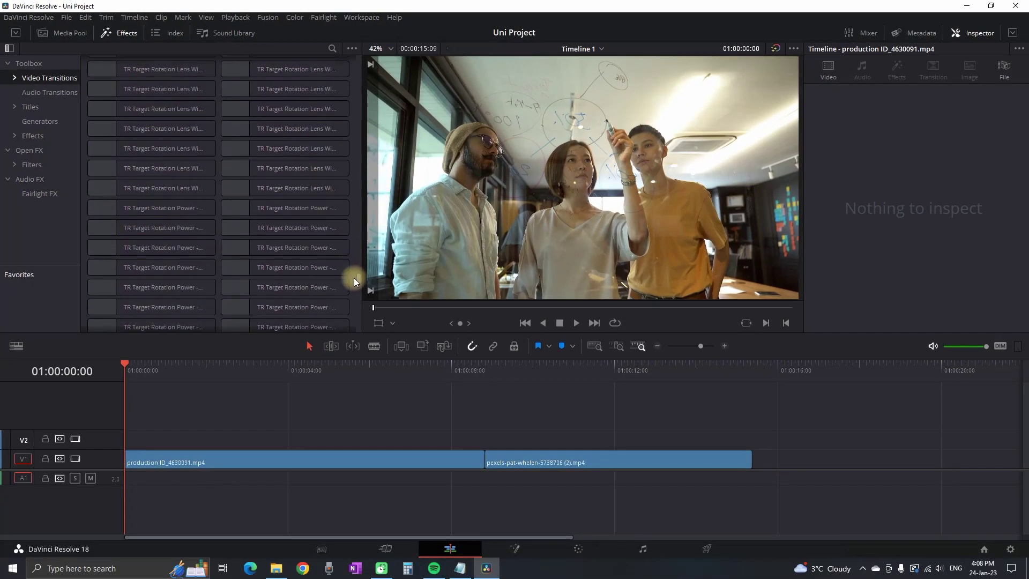
pyautogui.moveTo(353, 277); pyautogui.dragTo(361, 319)
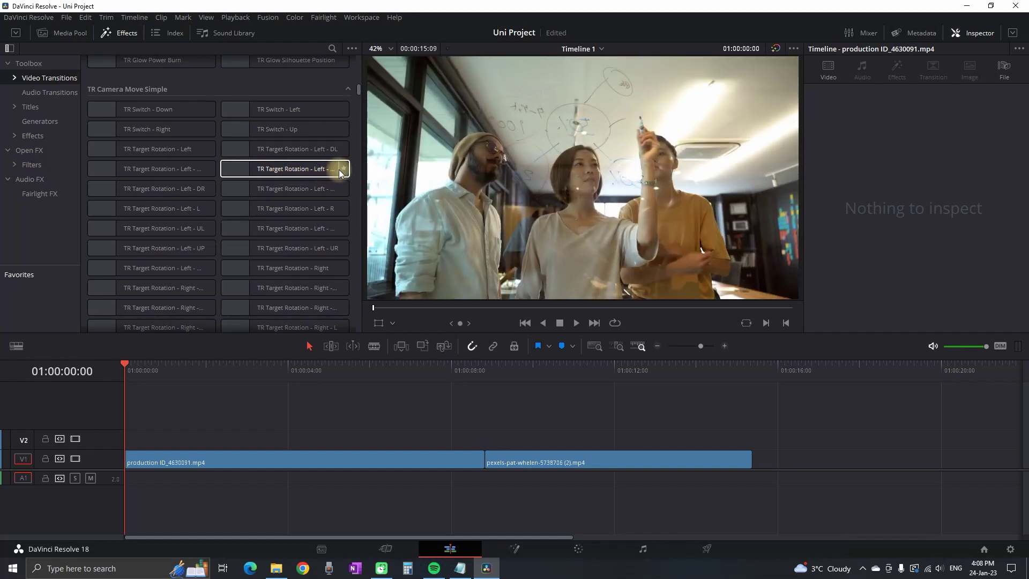
# Place TR Target Rotation - Left - DOWN on the V1 cut, shorten it to about 1 second, and preview it
pyautogui.moveTo(312, 170); pyautogui.dragTo(458, 416)
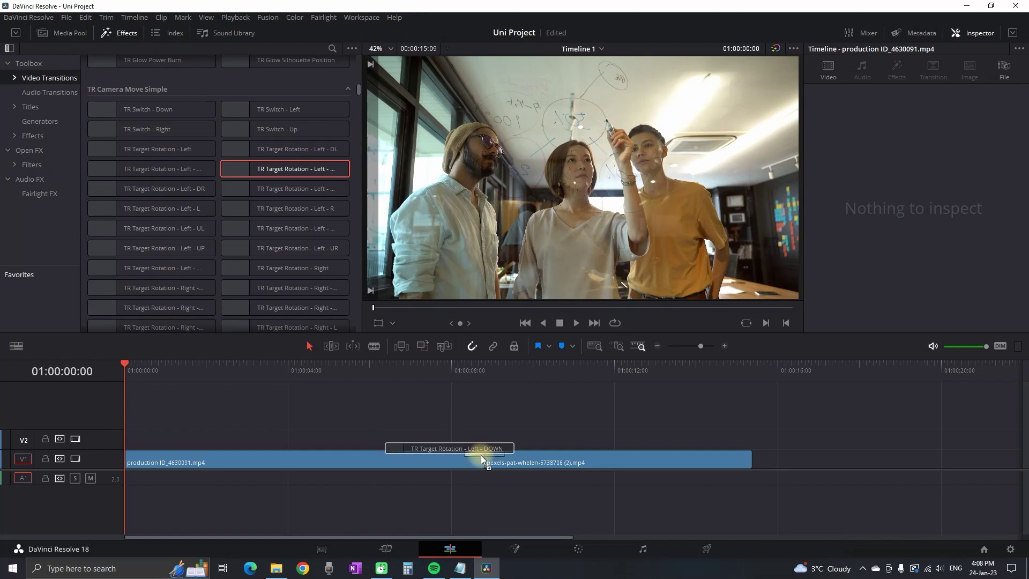
pyautogui.moveTo(482, 459); pyautogui.dragTo(447, 433)
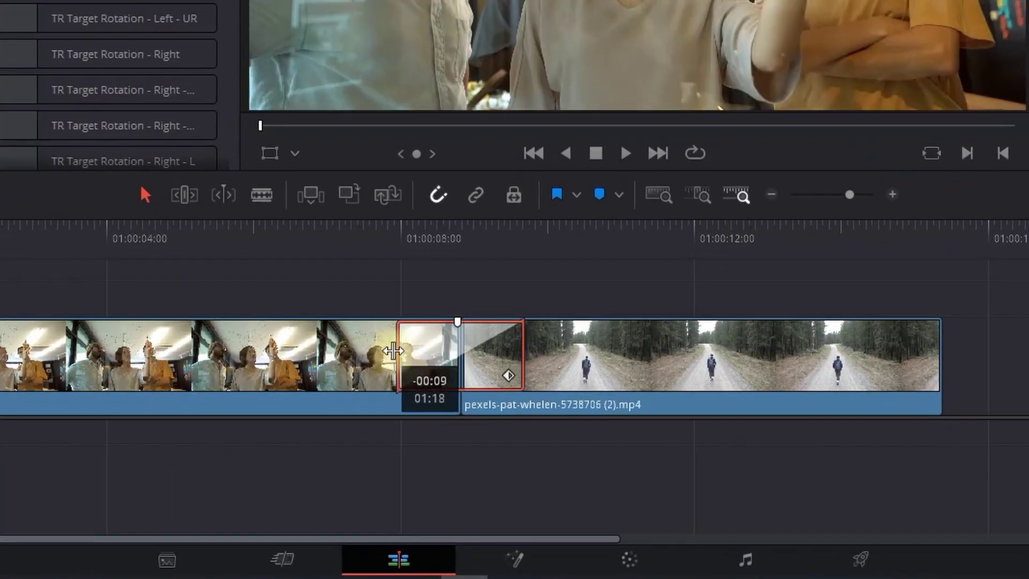
pyautogui.moveTo(393, 351)
pyautogui.mouseDown()
pyautogui.moveTo(423, 348)
pyautogui.moveTo(400, 351)
pyautogui.mouseUp()
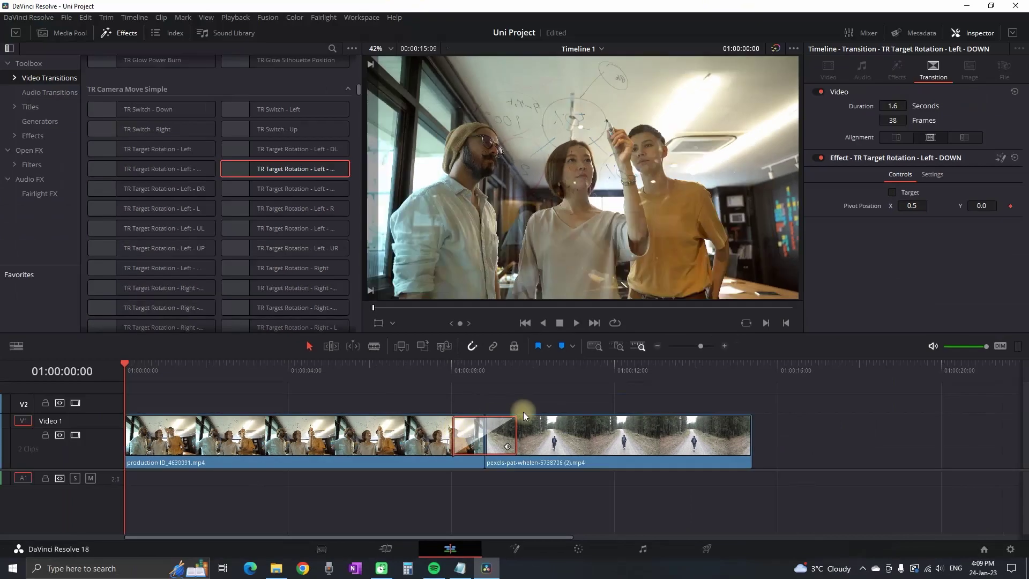
pyautogui.hotkey('ctrl', 'z')
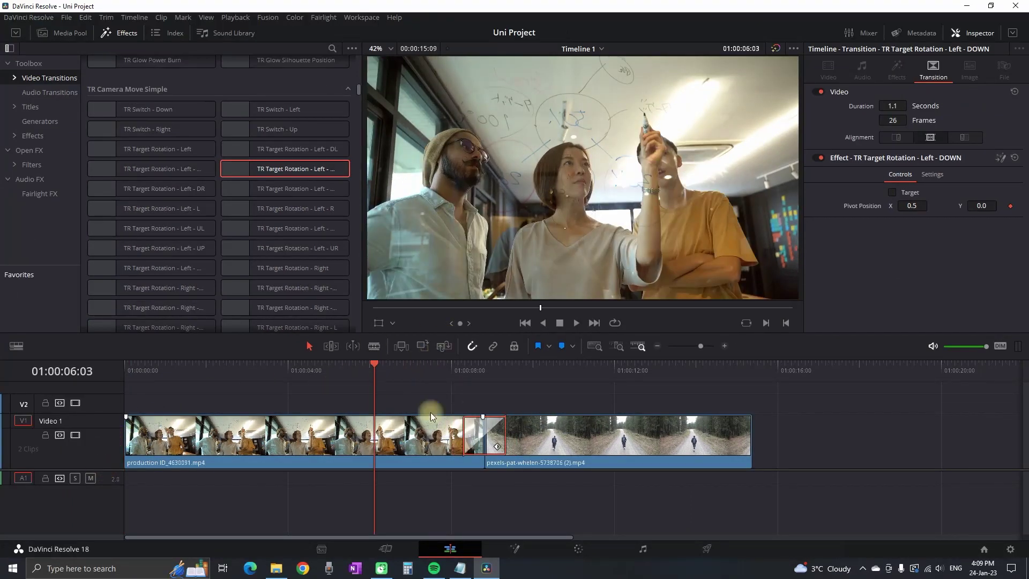
pyautogui.press('space')
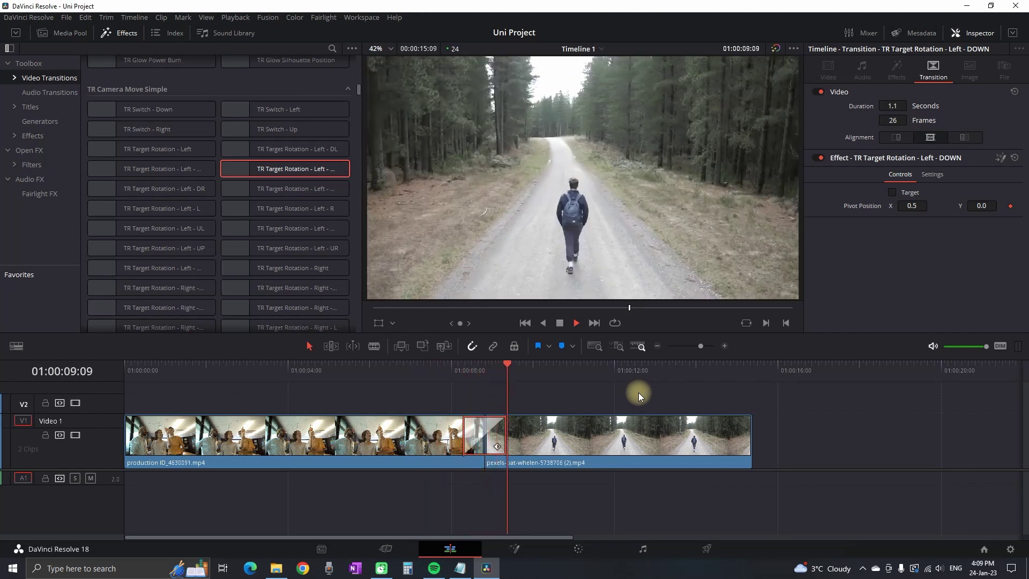
pyautogui.scroll(-5, 248, 179)
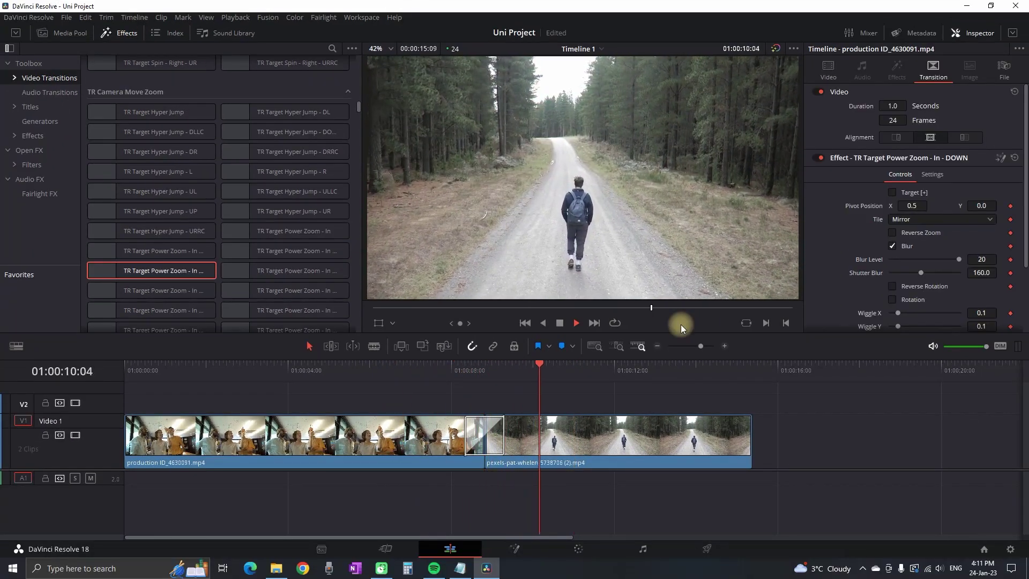
# Lower the transition's blur level, turn Blur off, keep Rotation on, and replay the transition
pyautogui.press('space')
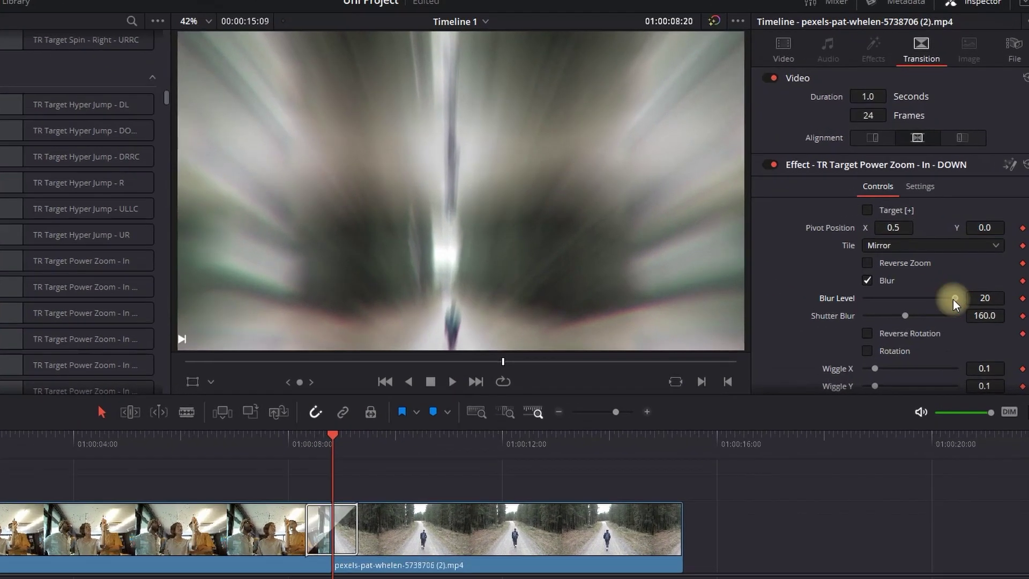
pyautogui.moveTo(952, 259); pyautogui.dragTo(935, 259)
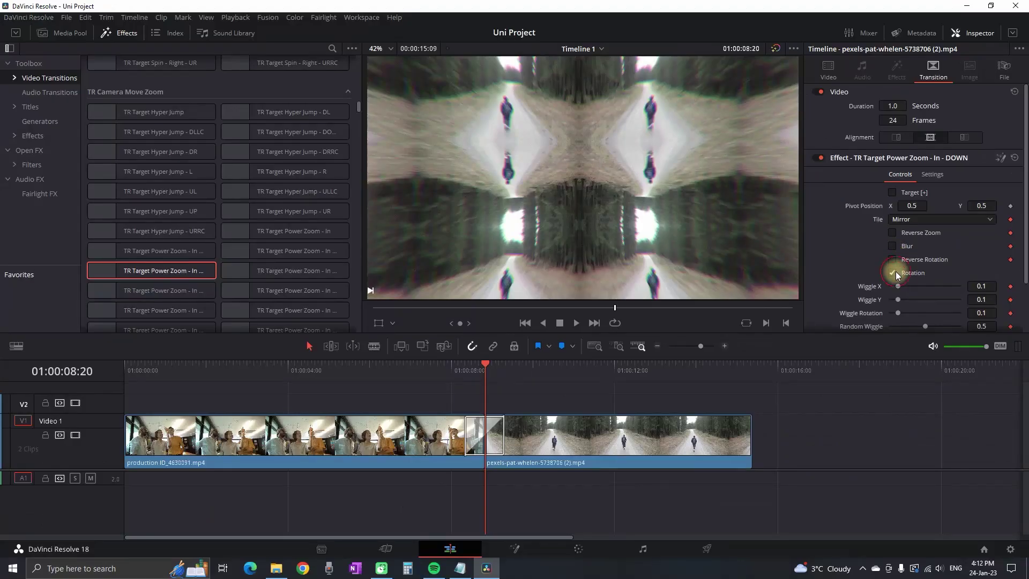
pyautogui.click(890, 357)
pyautogui.click(894, 272)
pyautogui.click(892, 273)
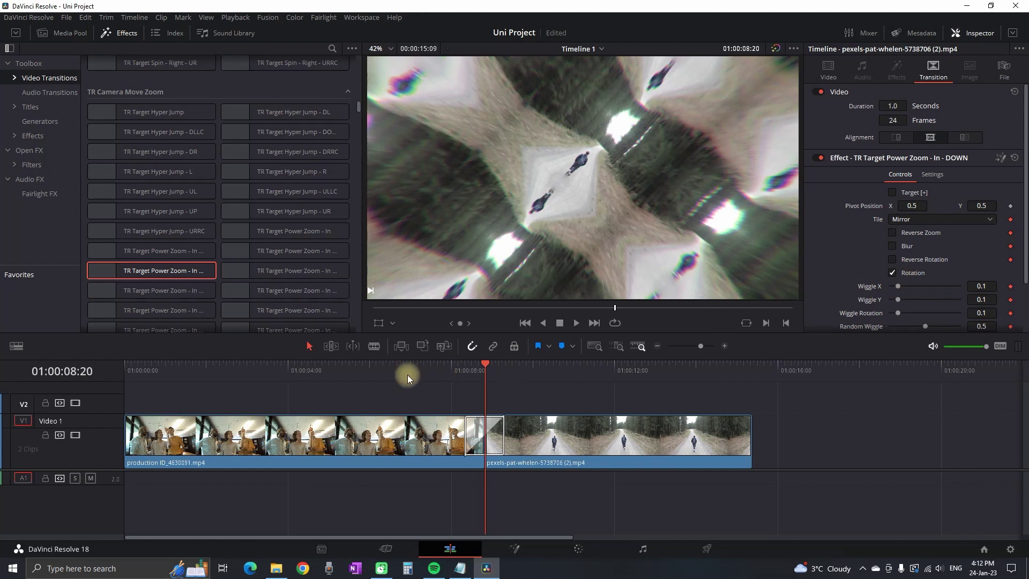
pyautogui.click(407, 369)
pyautogui.click(575, 323)
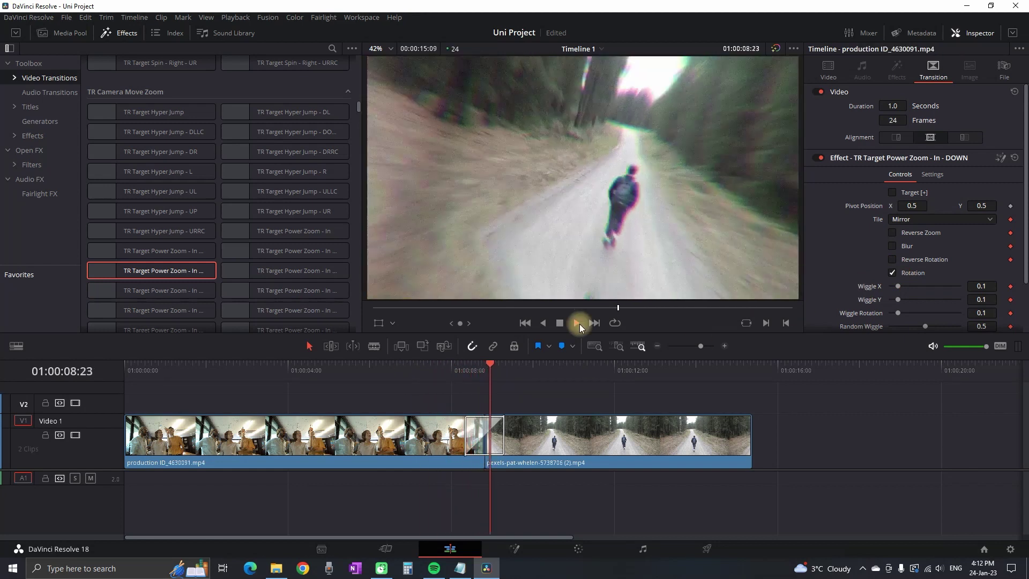
pyautogui.click(560, 322)
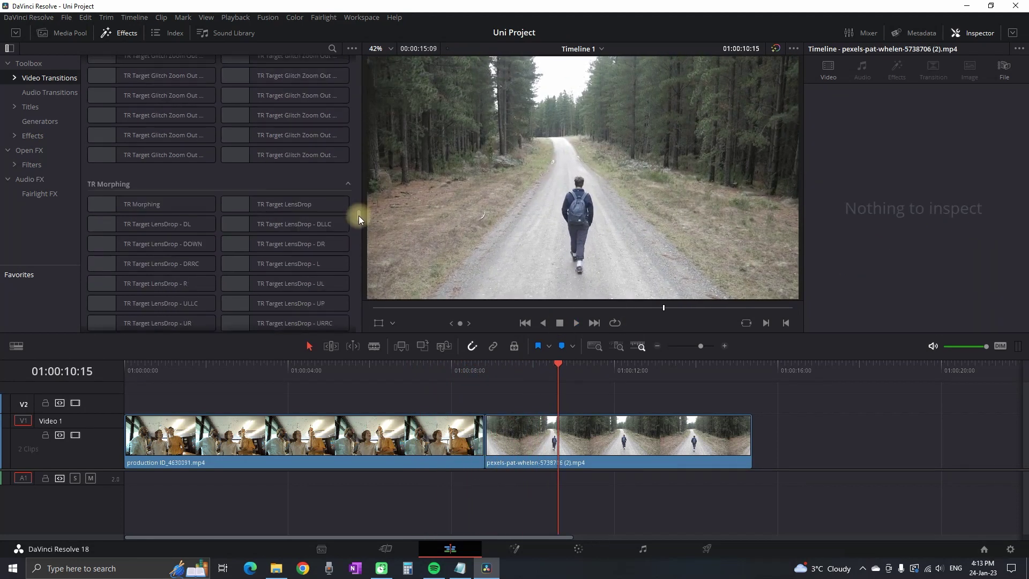
# Drop TR Morphing onto the cut between the clips and play it back
pyautogui.scroll(-3, 358, 215)
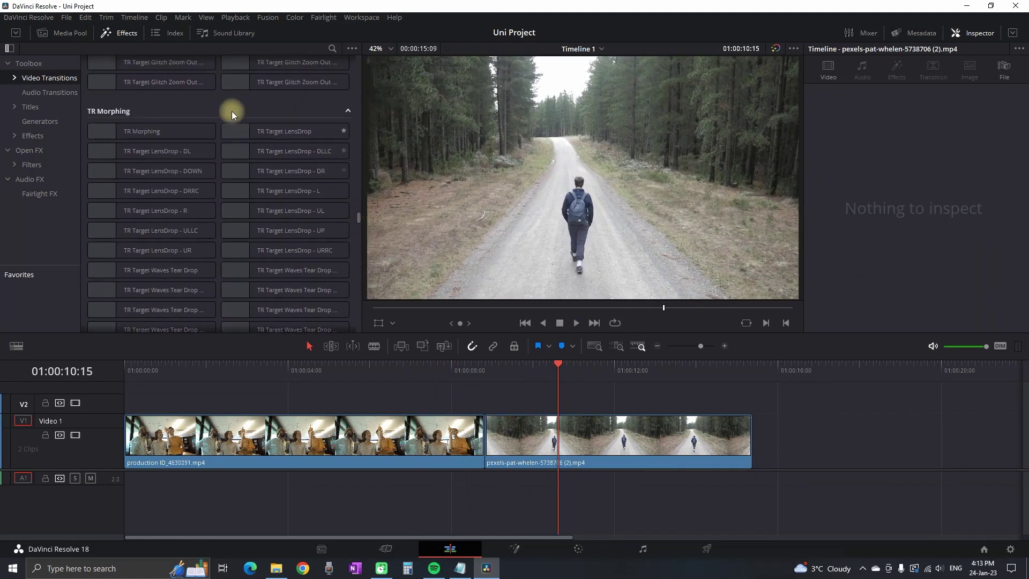
pyautogui.moveTo(94, 125); pyautogui.dragTo(430, 291)
pyautogui.moveTo(481, 436); pyautogui.dragTo(479, 424)
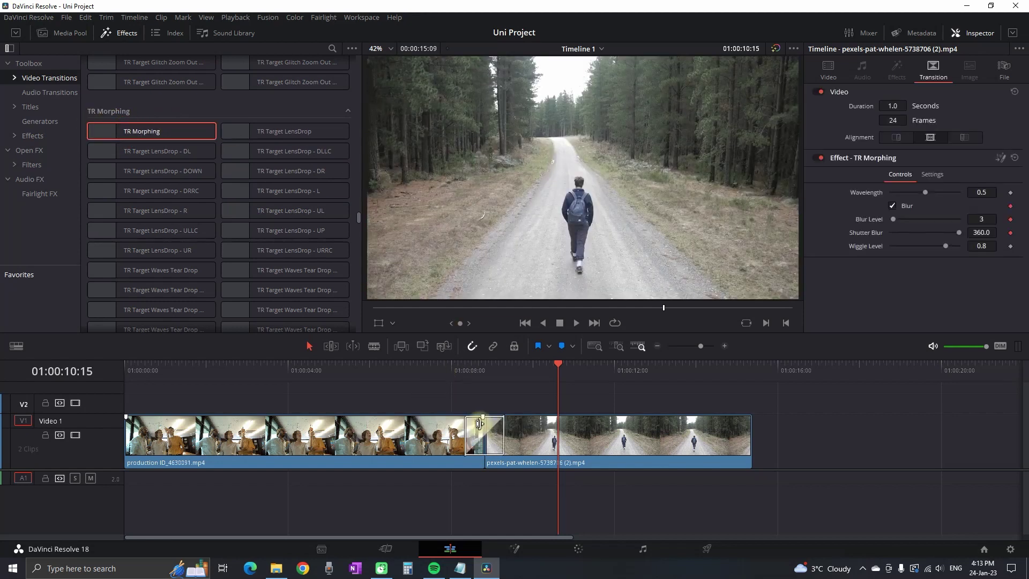
pyautogui.click(384, 368)
pyautogui.click(577, 322)
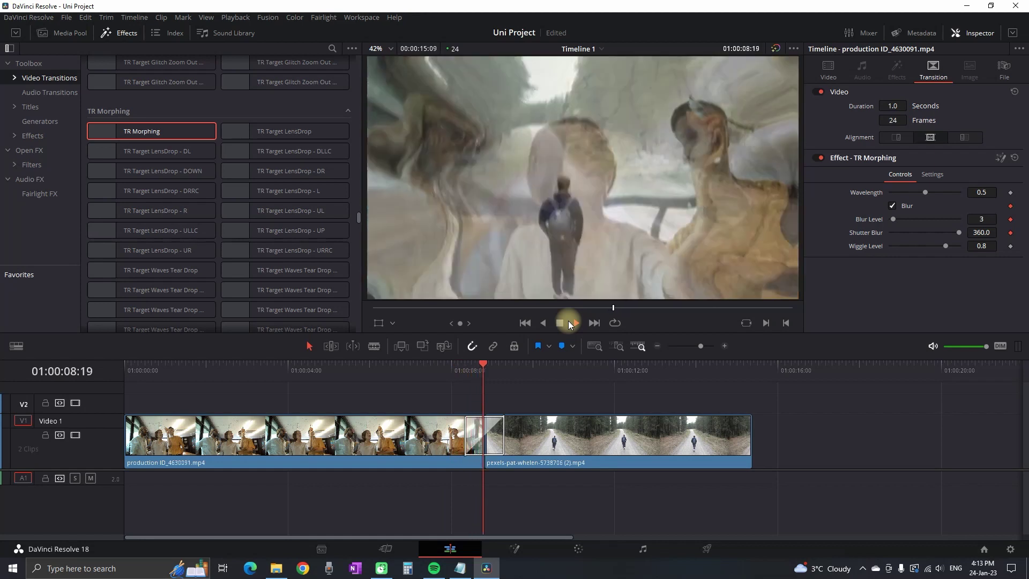
pyautogui.click(559, 323)
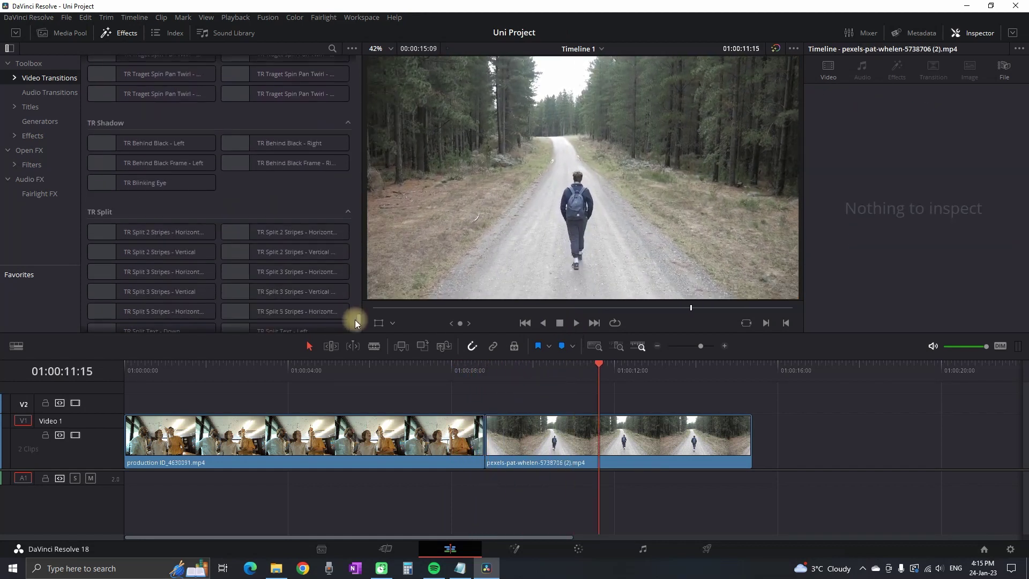
# Replace it with TR Blinking Eye and preview that transition
pyautogui.moveTo(195, 182); pyautogui.dragTo(485, 435)
pyautogui.click(558, 323)
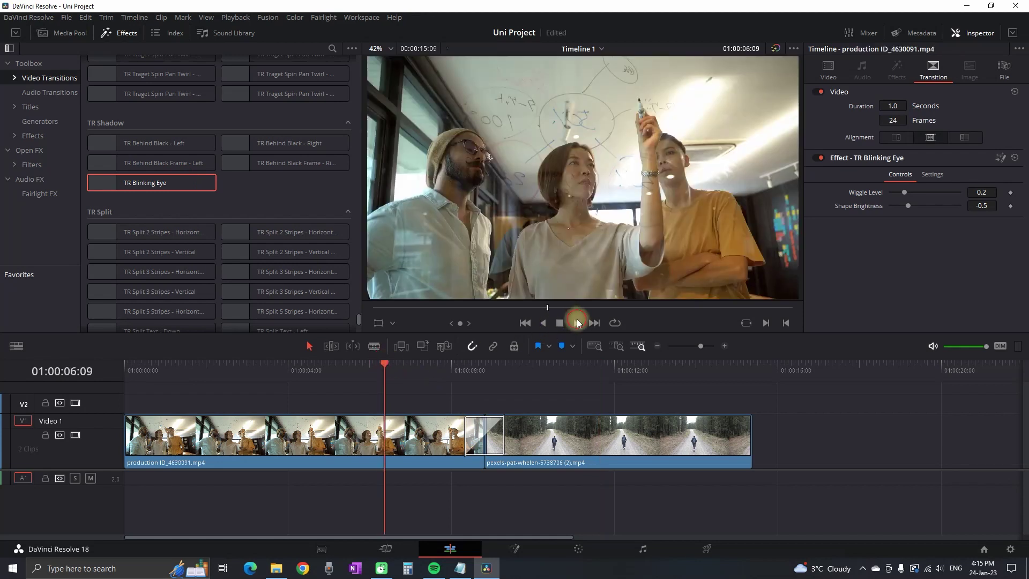
pyautogui.click(577, 322)
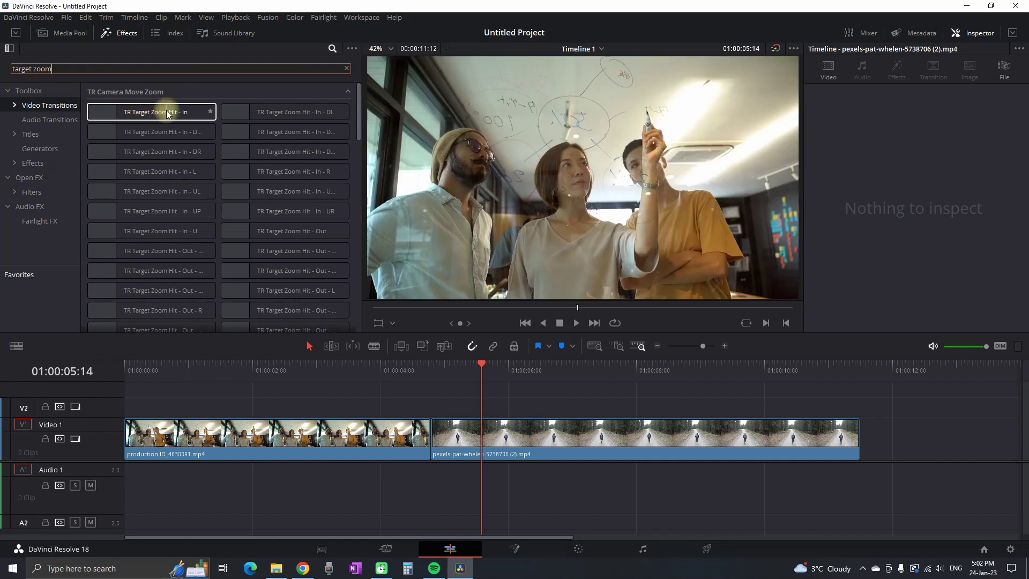
# Place TR Target Zoom Hit - In on the V1 cut and play it
pyautogui.moveTo(184, 115); pyautogui.dragTo(439, 433)
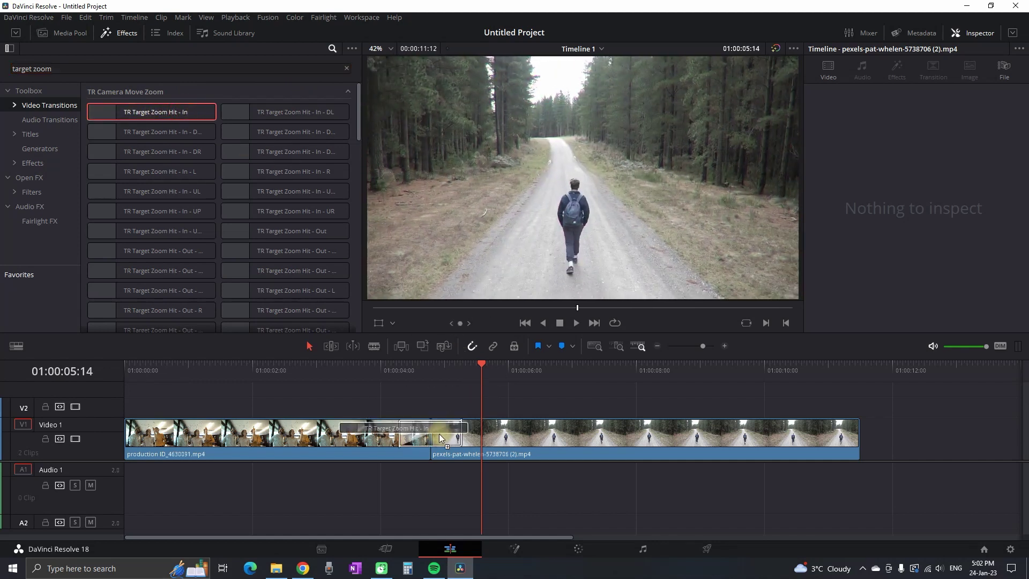
pyautogui.press('space')
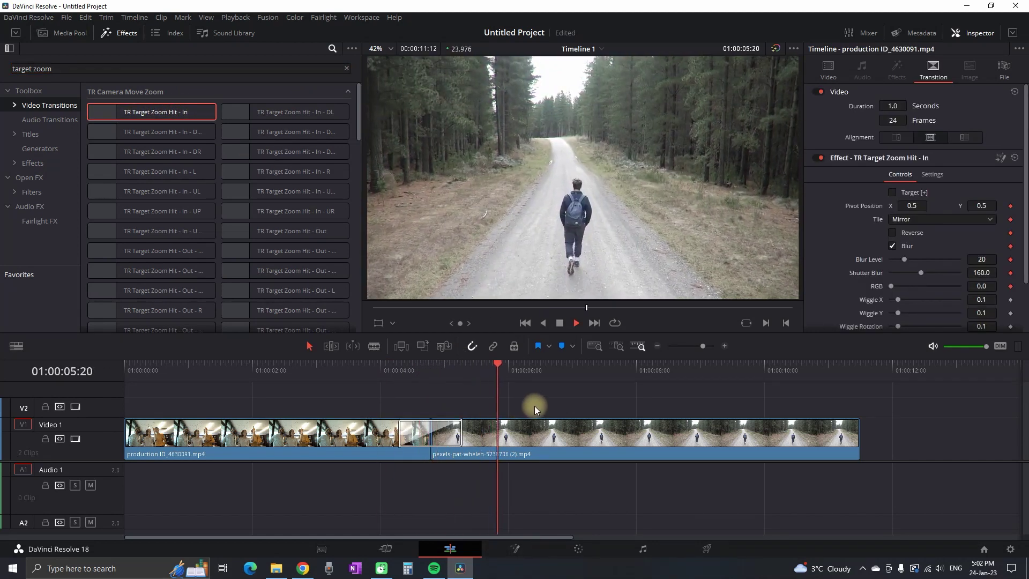
pyautogui.press('space')
# Enable Target and move the zoom pivot to about X 0.466, Y 0.372, then replay
pyautogui.click(891, 192)
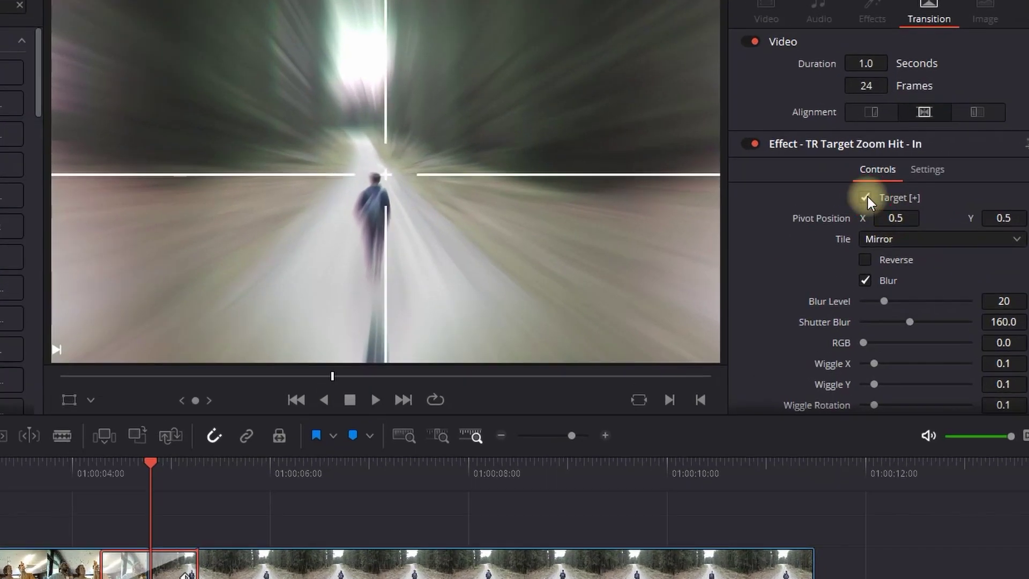
pyautogui.click(912, 205)
pyautogui.moveTo(897, 218); pyautogui.dragTo(730, 195)
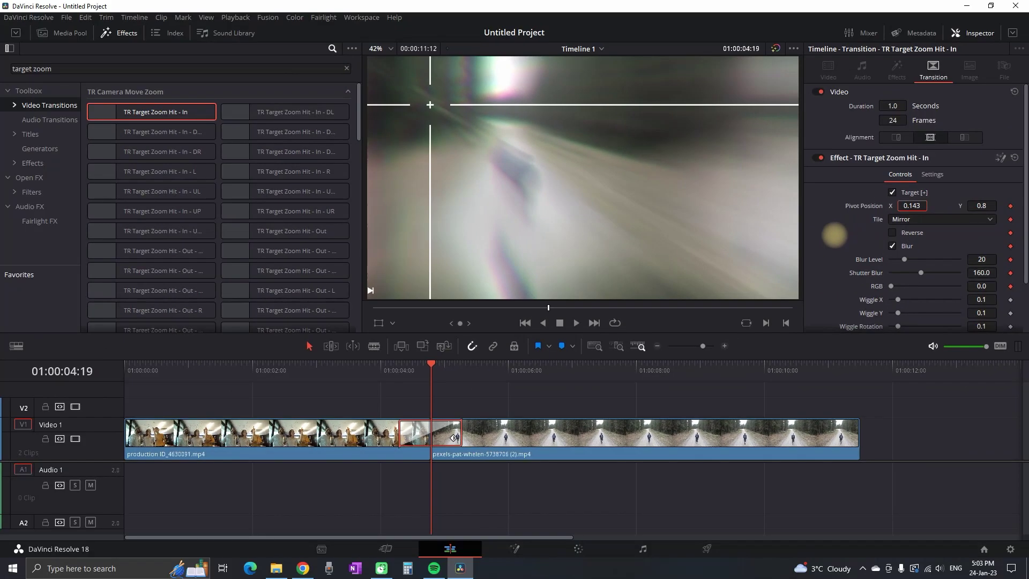
pyautogui.click(570, 398)
pyautogui.press('space')
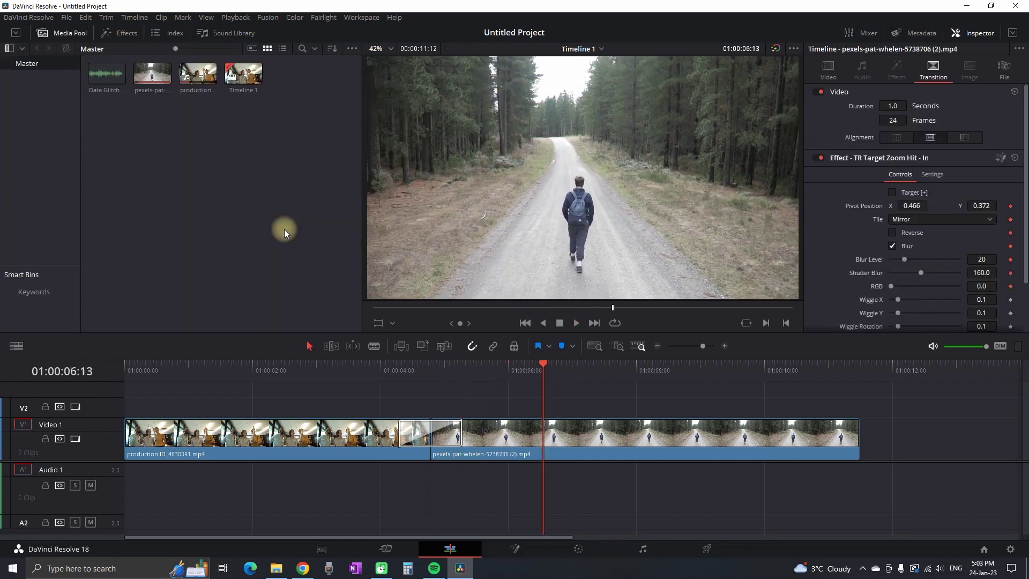
# Import Cinematic Whoosh Impact 04.WAV from All in One\SFX\Sound FX\Whoosh SFX into the media pool
pyautogui.click(279, 565)
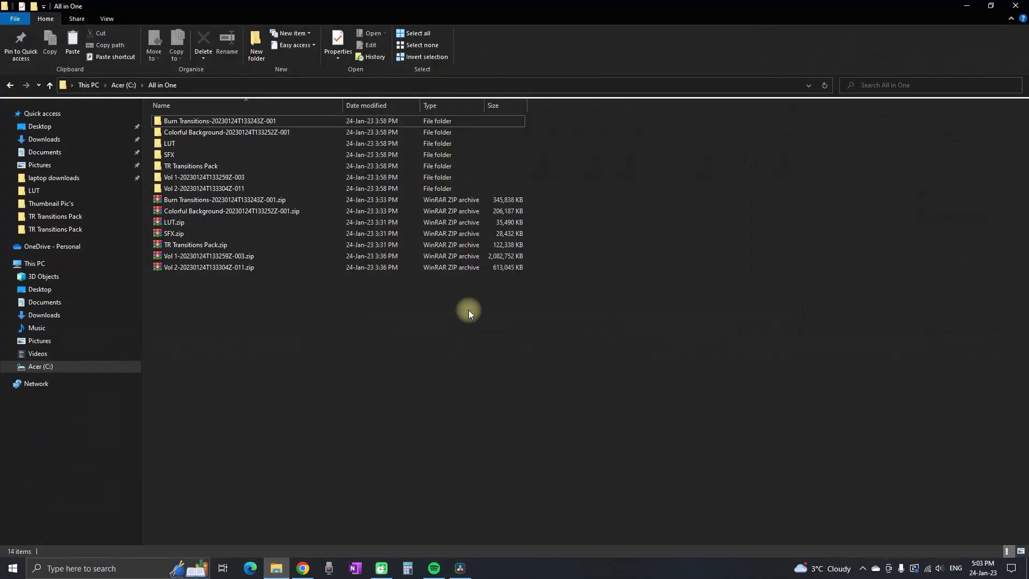
pyautogui.click(198, 156)
pyautogui.doubleClick(198, 155)
pyautogui.doubleClick(195, 124)
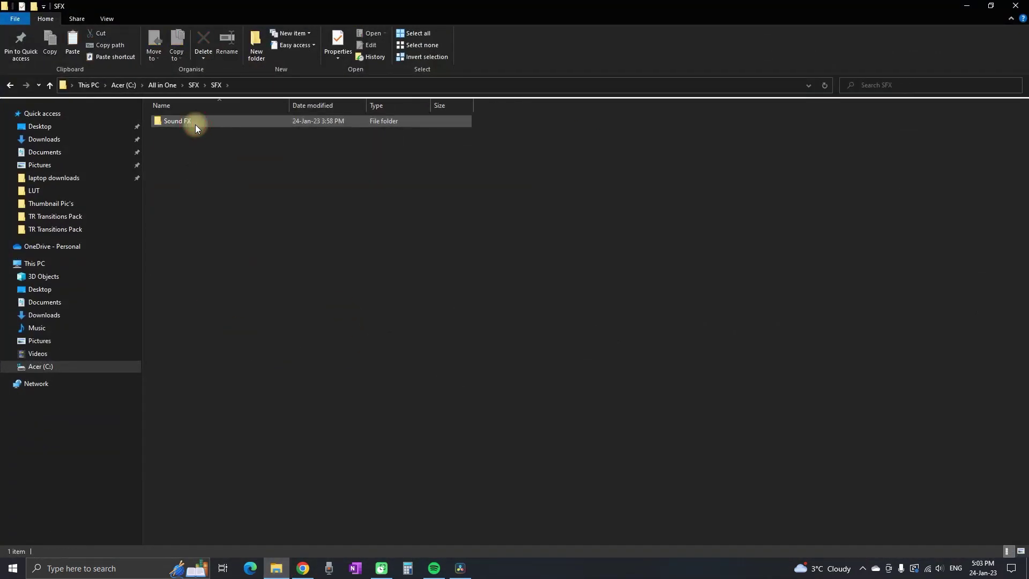
pyautogui.doubleClick(195, 124)
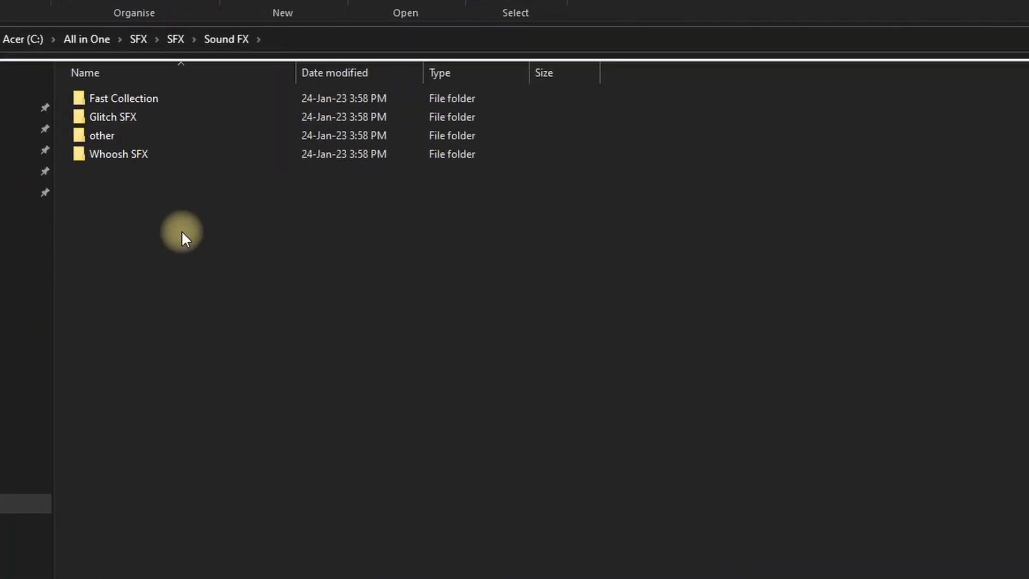
pyautogui.click(160, 159)
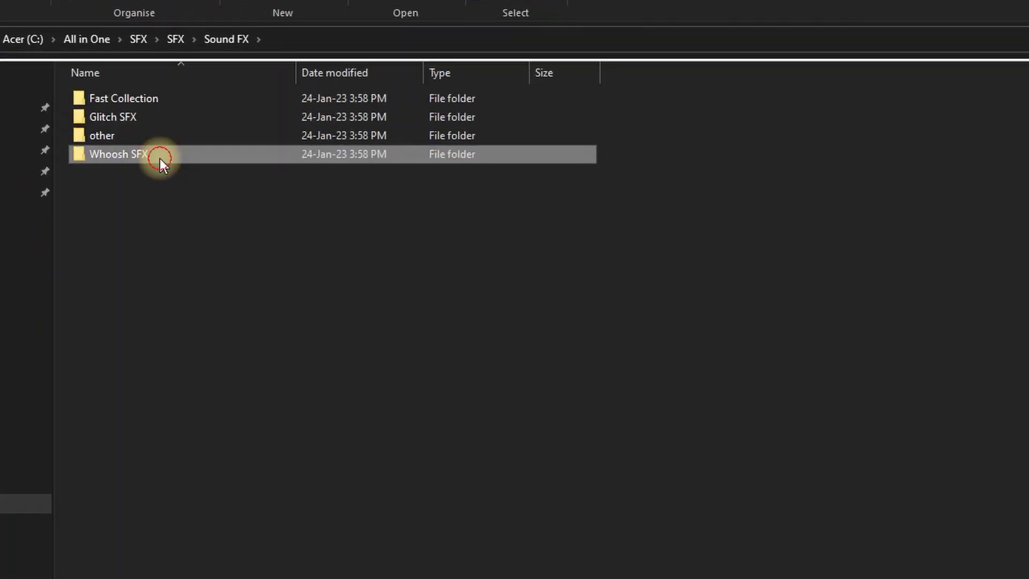
pyautogui.doubleClick(160, 159)
pyautogui.click(214, 140)
pyautogui.click(991, 6)
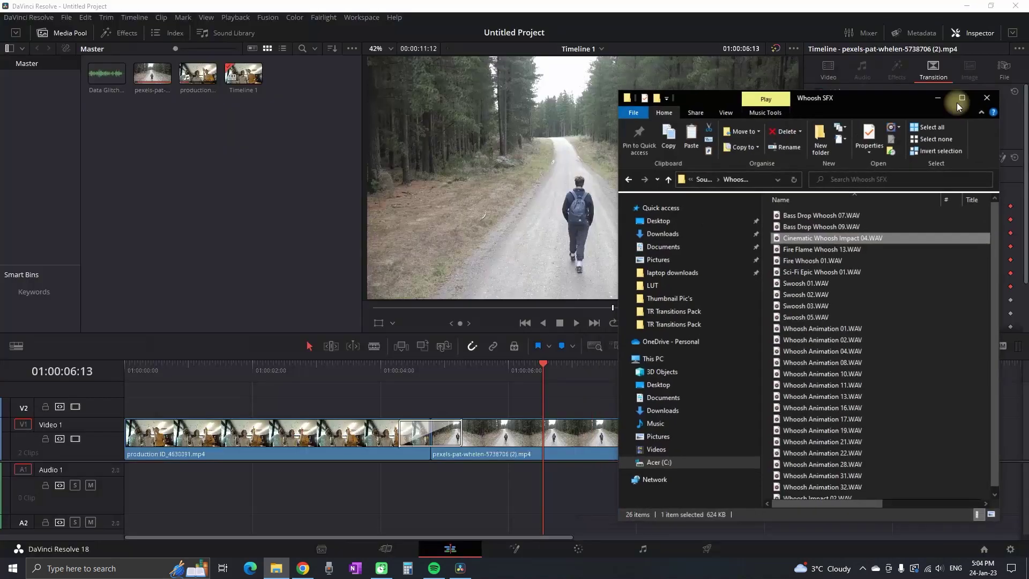
pyautogui.moveTo(818, 240); pyautogui.dragTo(215, 211)
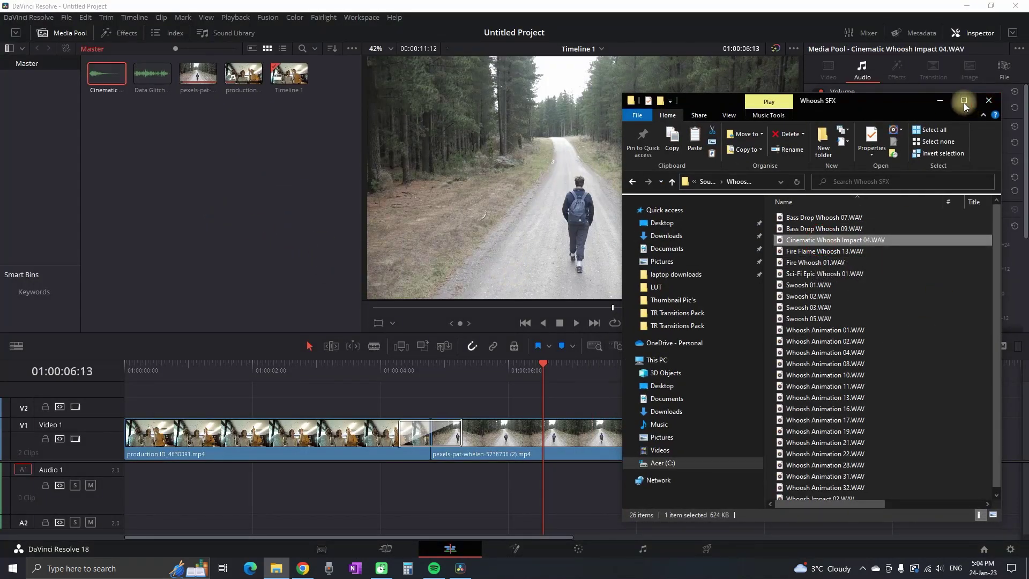
# Lay the whoosh sound on Audio 1 under the transition and play it back
pyautogui.click(940, 101)
pyautogui.moveTo(415, 471); pyautogui.dragTo(408, 477)
pyautogui.click(310, 369)
pyautogui.press('space')
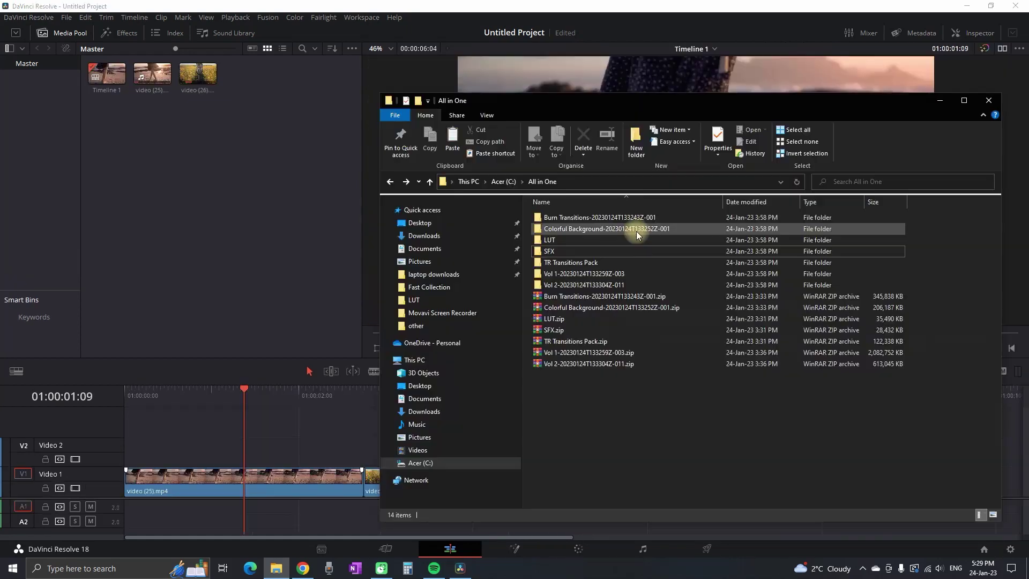
# Find LL_101.mp4 in All in One\Vol 1\Vol 1 and drag it into the media pool
pyautogui.doubleClick(635, 230)
pyautogui.doubleClick(583, 217)
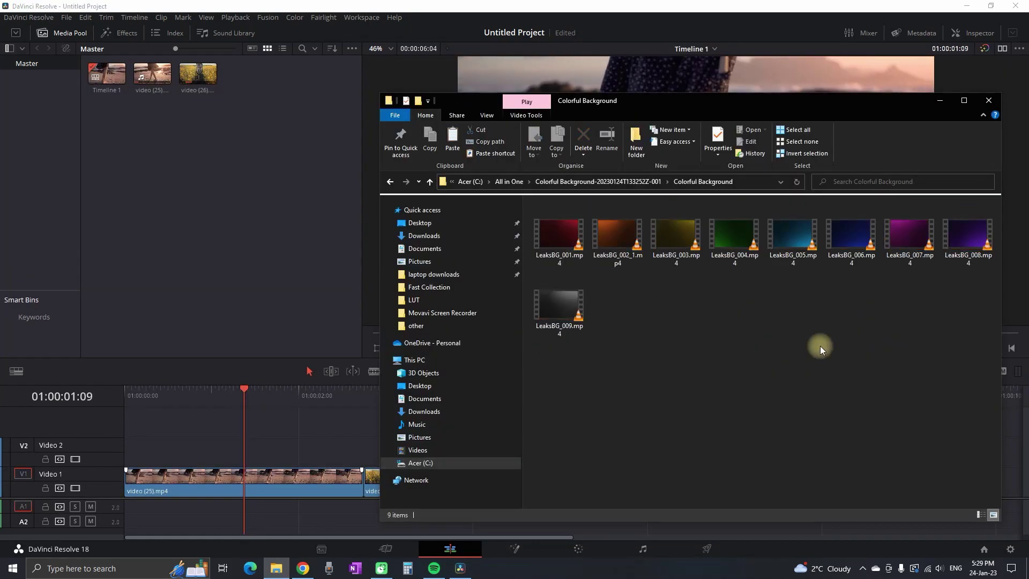
pyautogui.click(390, 181)
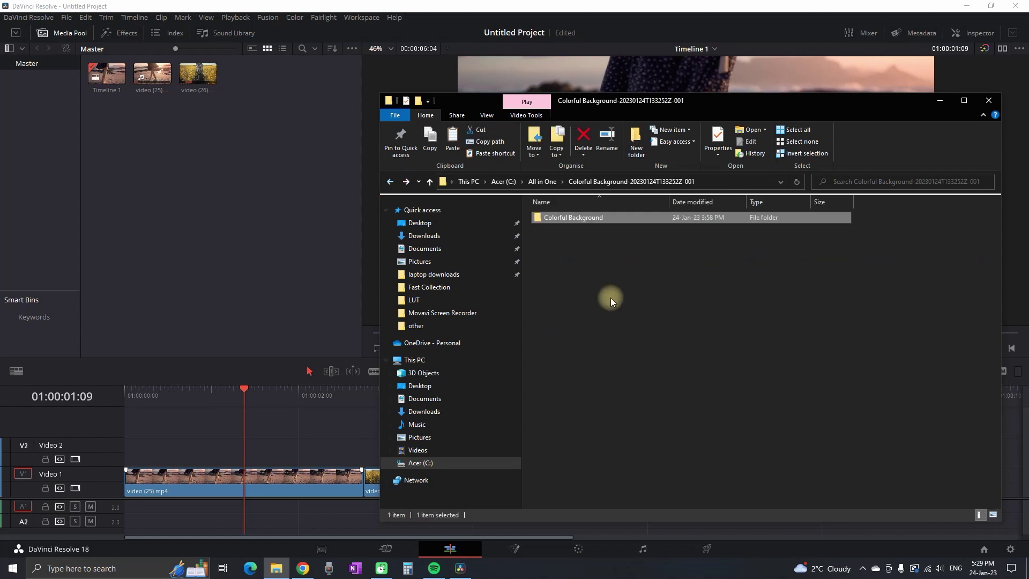
pyautogui.click(390, 182)
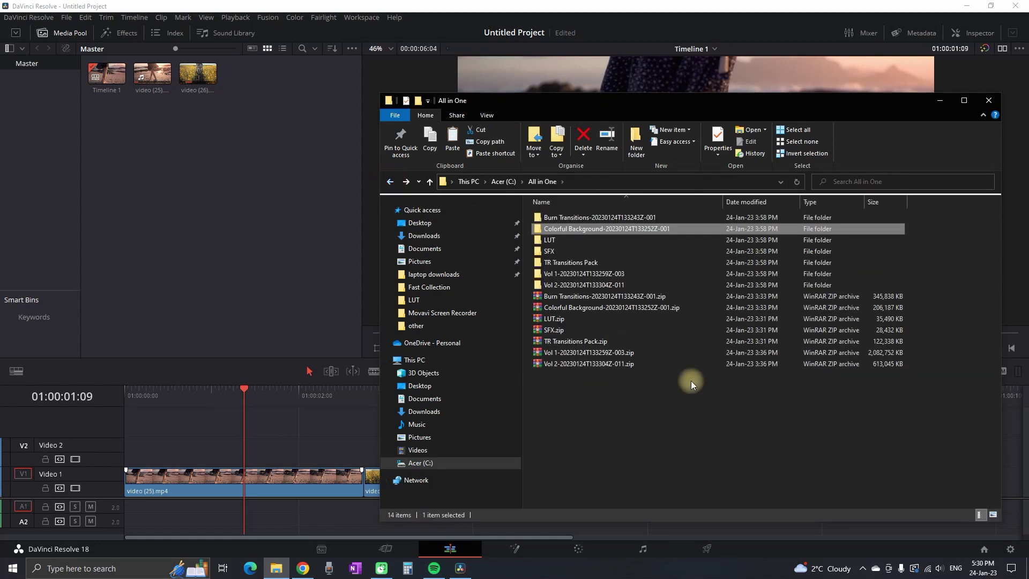
pyautogui.doubleClick(668, 276)
pyautogui.doubleClick(552, 218)
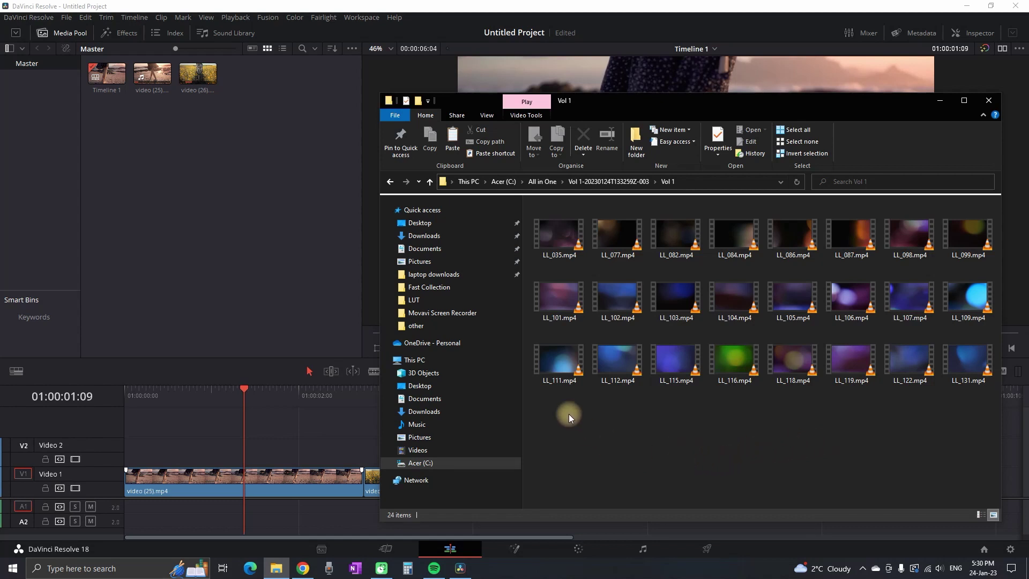
pyautogui.moveTo(554, 300); pyautogui.dragTo(260, 230)
pyautogui.click(941, 101)
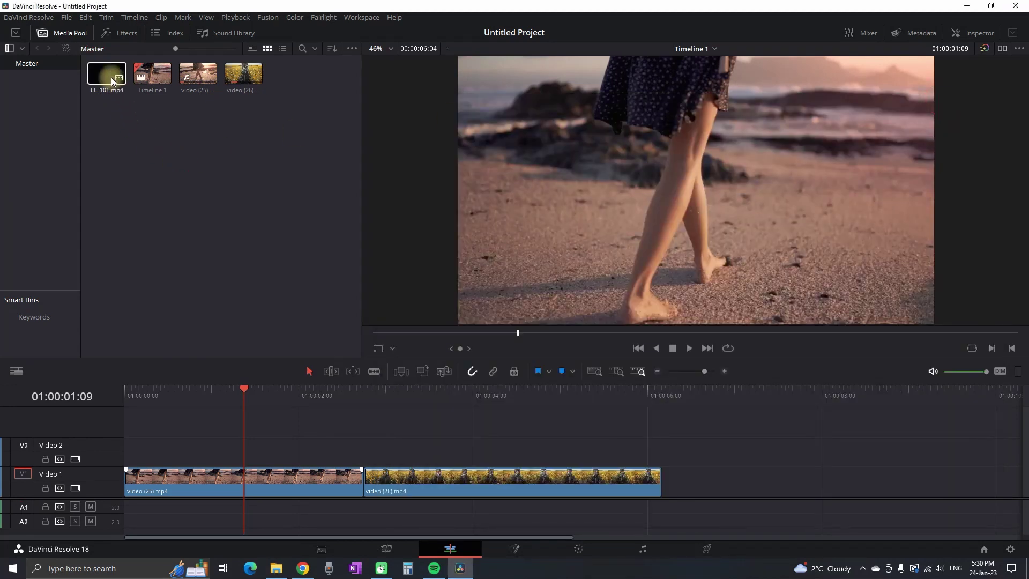
# Place LL_101.mp4 on Video 2 above the clips and set its composite mode to Screen
pyautogui.moveTo(112, 81); pyautogui.dragTo(155, 448)
pyautogui.click(973, 33)
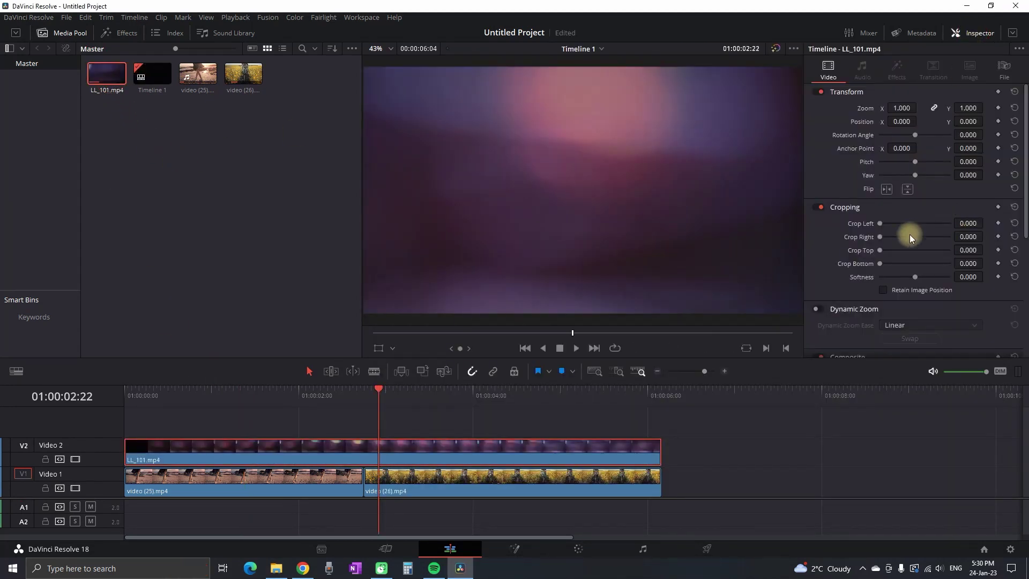
pyautogui.scroll(-3, 910, 238)
pyautogui.click(933, 276)
pyautogui.scroll(-4, 932, 284)
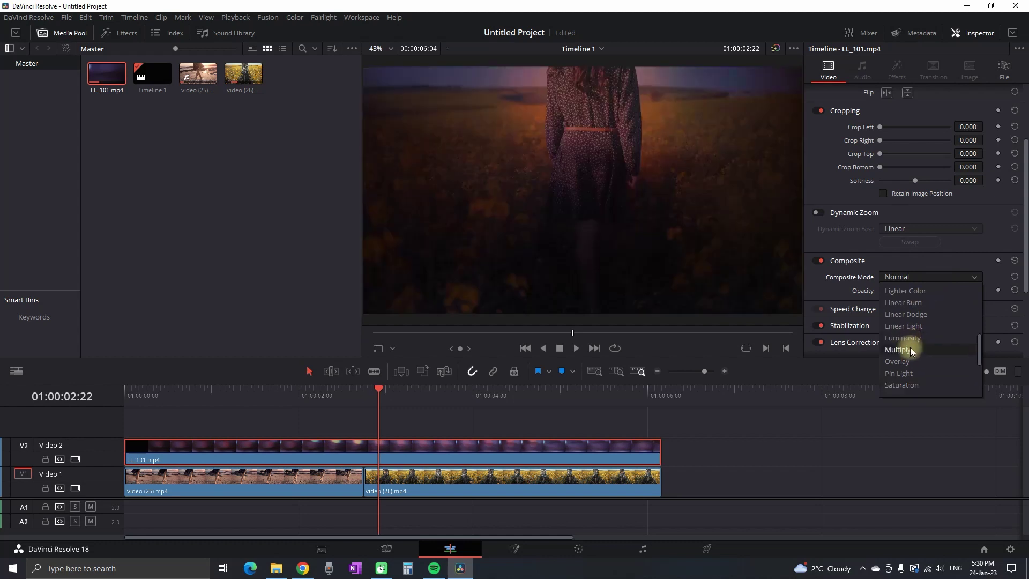
pyautogui.scroll(-3, 913, 356)
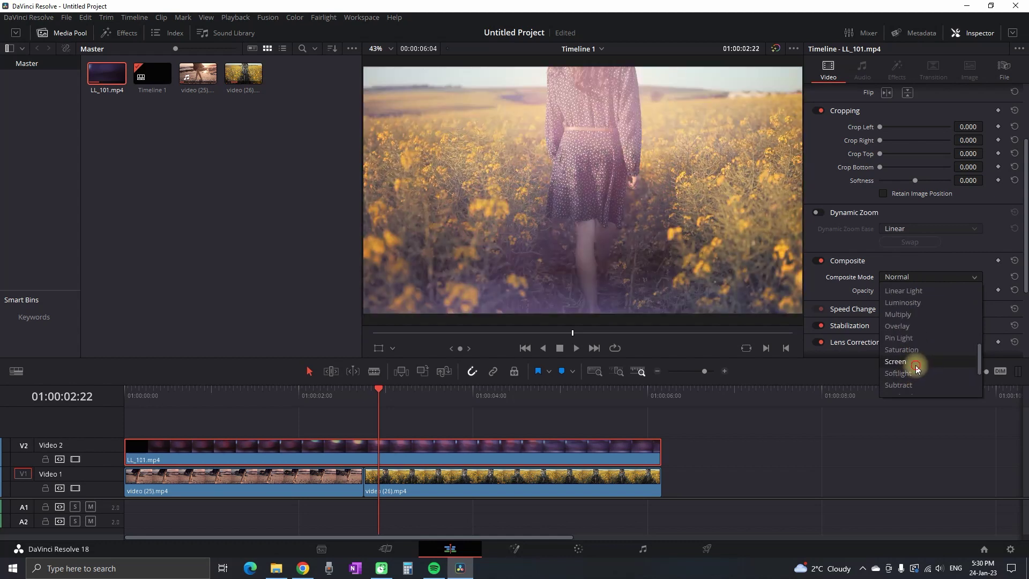
pyautogui.click(905, 362)
# Lower the light leak's opacity to 68.70, then preview it with the track toggled off and on
pyautogui.moveTo(313, 389); pyautogui.dragTo(271, 395)
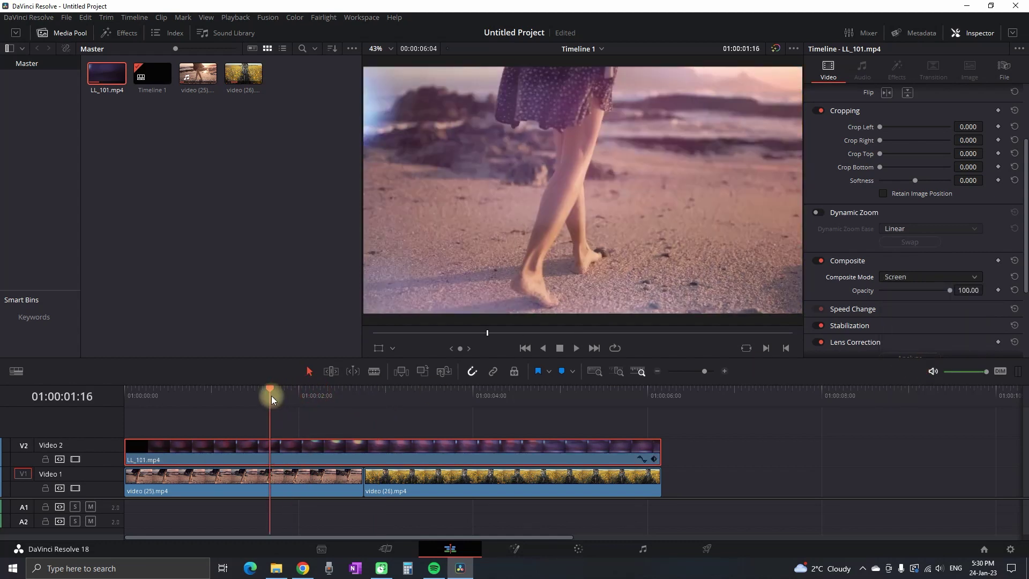
pyautogui.press('space')
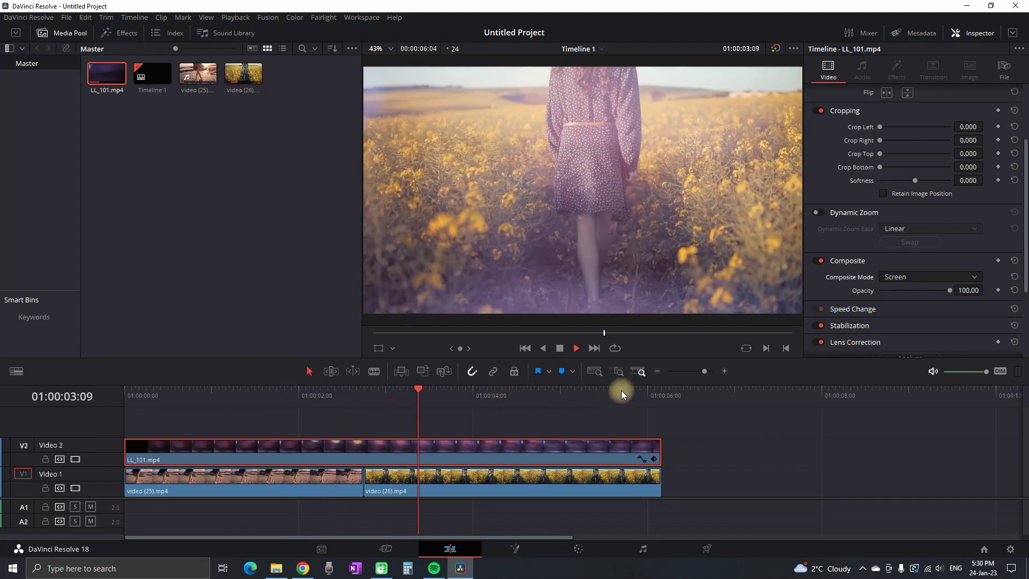
pyautogui.press('space')
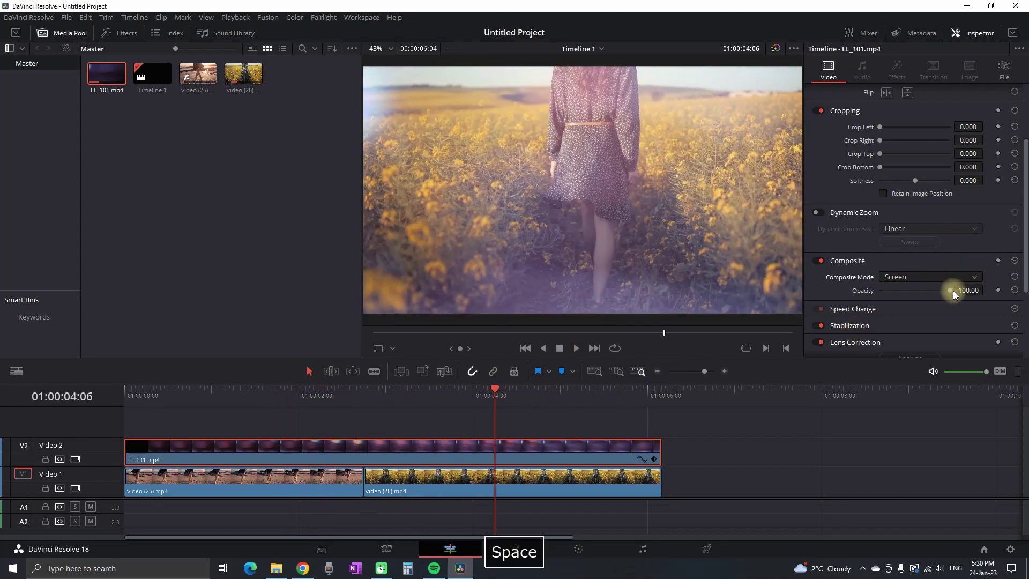
pyautogui.moveTo(950, 290); pyautogui.dragTo(928, 294)
pyautogui.press('space')
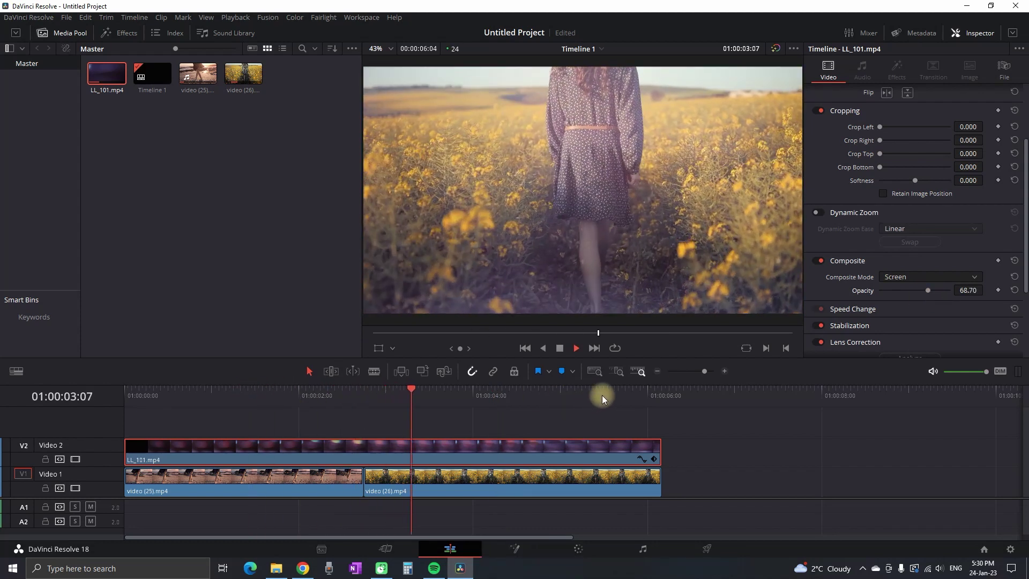
pyautogui.press('space')
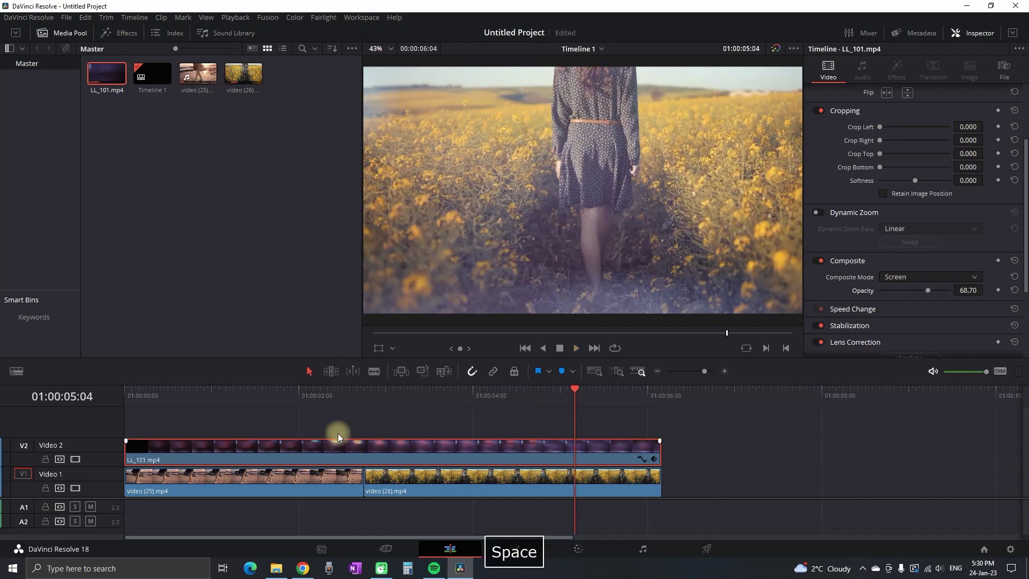
pyautogui.press('space')
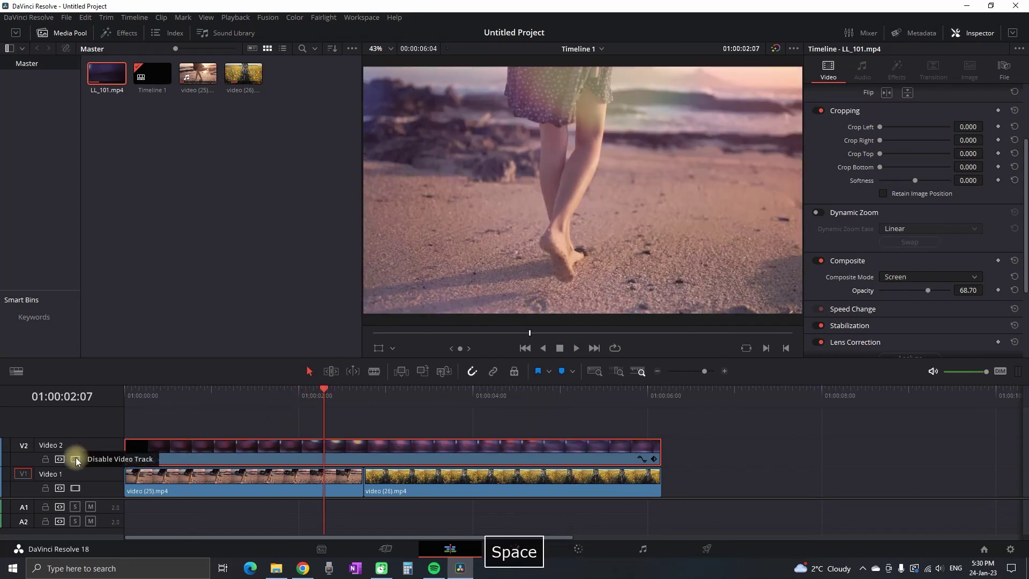
pyautogui.click(76, 460)
pyautogui.click(76, 459)
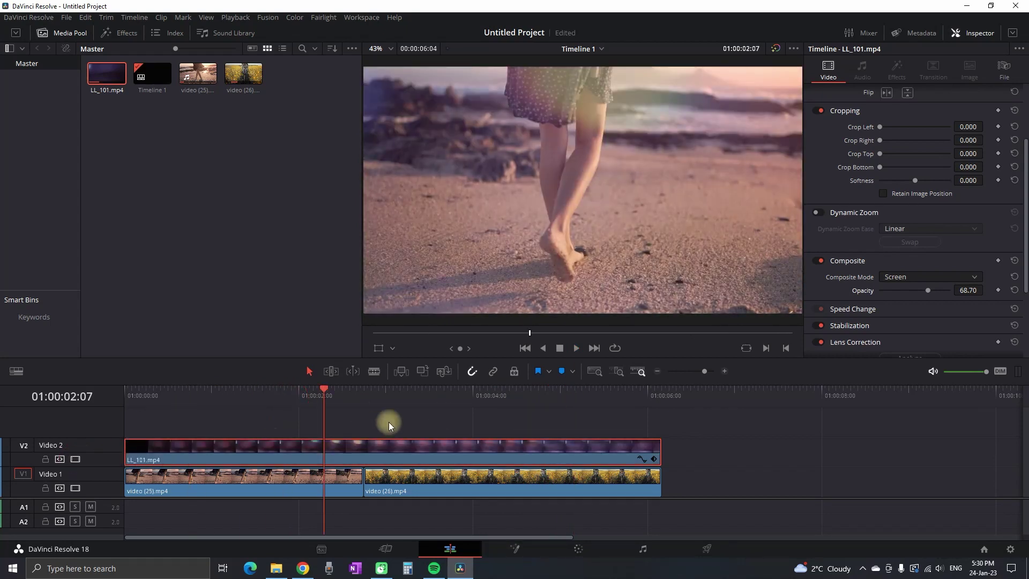
pyautogui.click(120, 32)
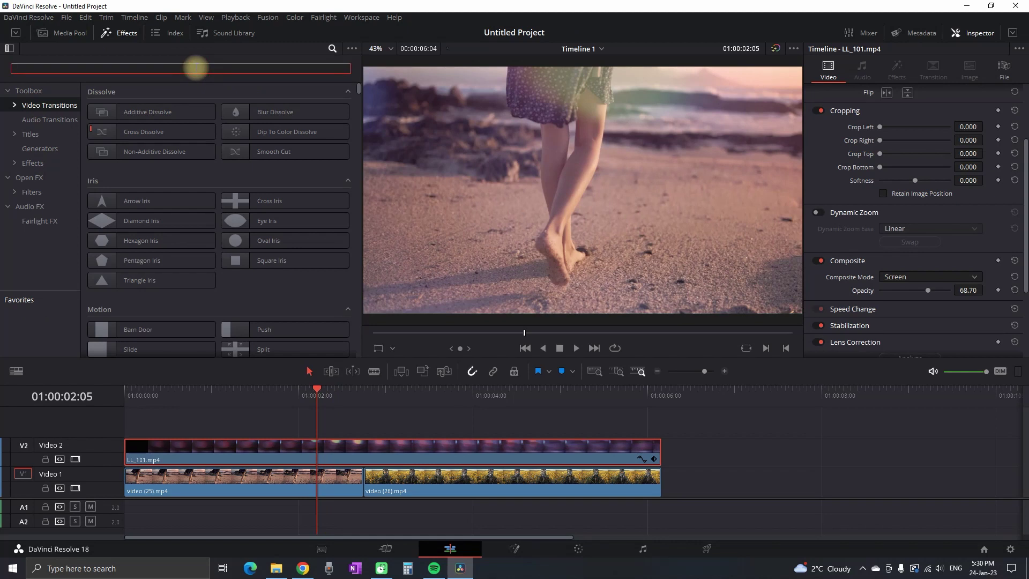
# Apply the TR Glow transition at the Video 1 cut and play it back
pyautogui.write('glow')
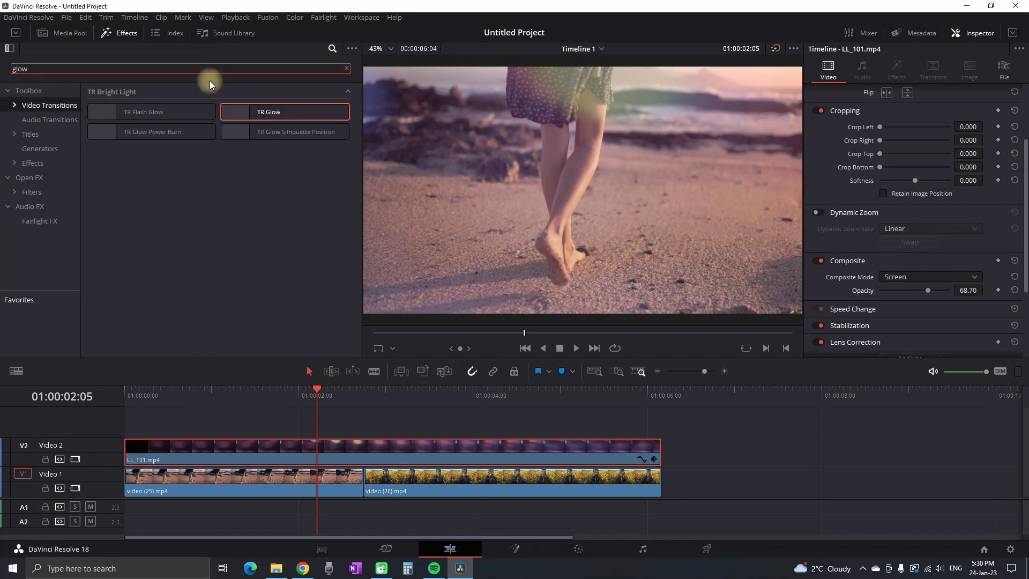
pyautogui.moveTo(257, 111); pyautogui.dragTo(357, 481)
pyautogui.press('space')
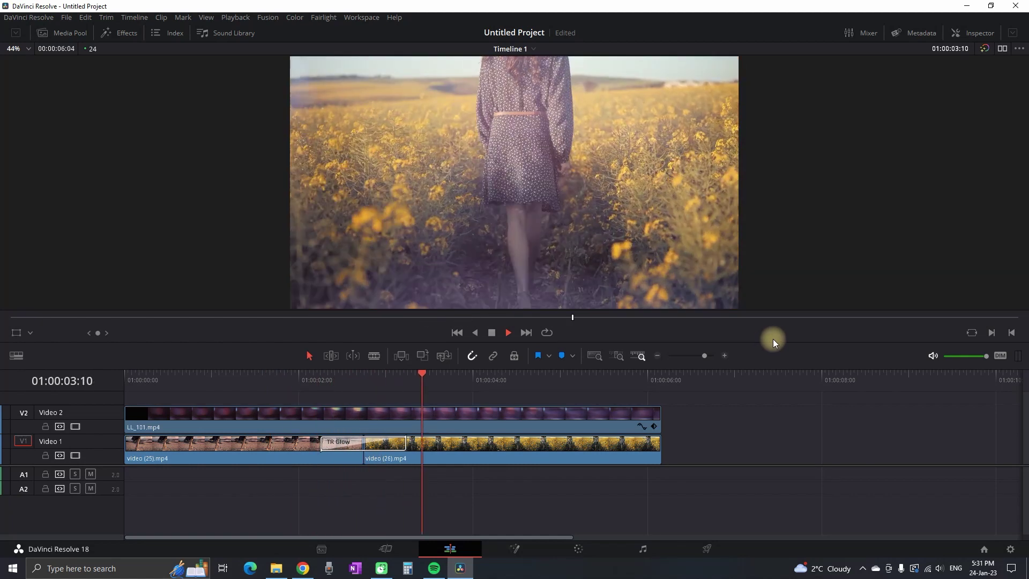
pyautogui.press('space')
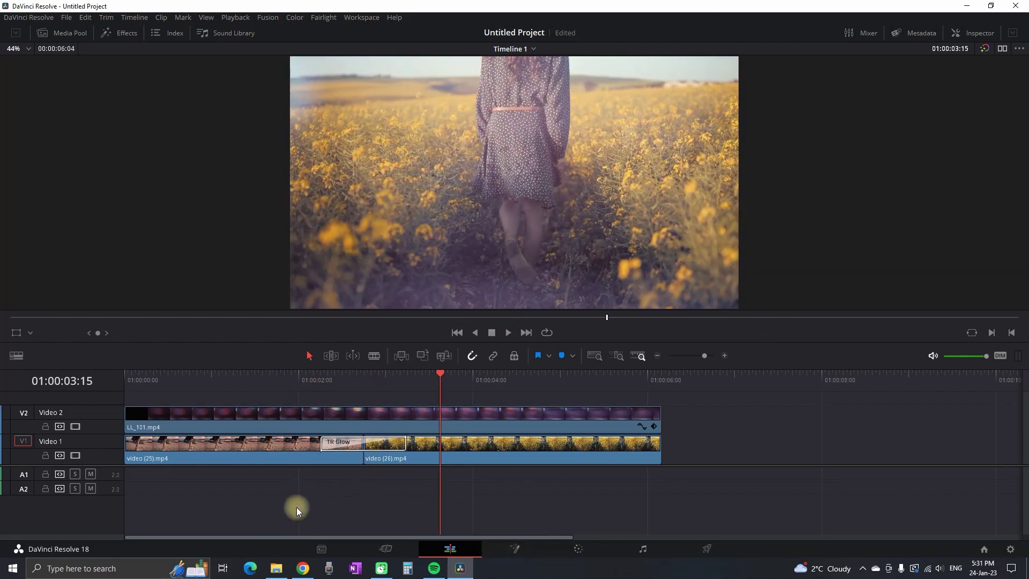
# In File Explorer, go back to the All in One folder and open its SFX folder
pyautogui.click(276, 568)
pyautogui.click(390, 181)
pyautogui.click(389, 182)
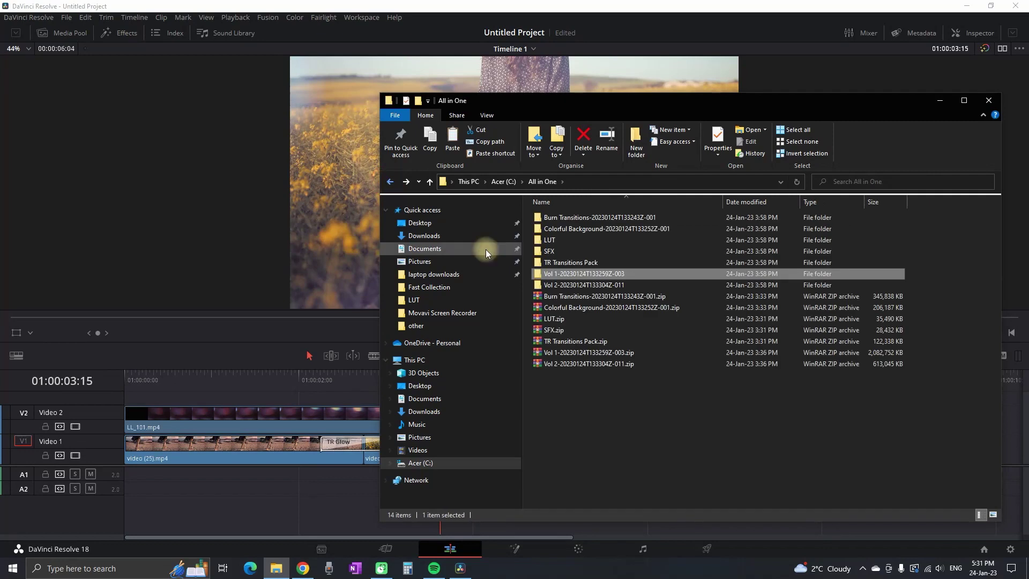
pyautogui.doubleClick(571, 251)
# Put Bass Drop Whoosh 07.WAV from Sound FX > Whoosh SFX on A1 and play from the start
pyautogui.doubleClick(565, 217)
pyautogui.doubleClick(567, 217)
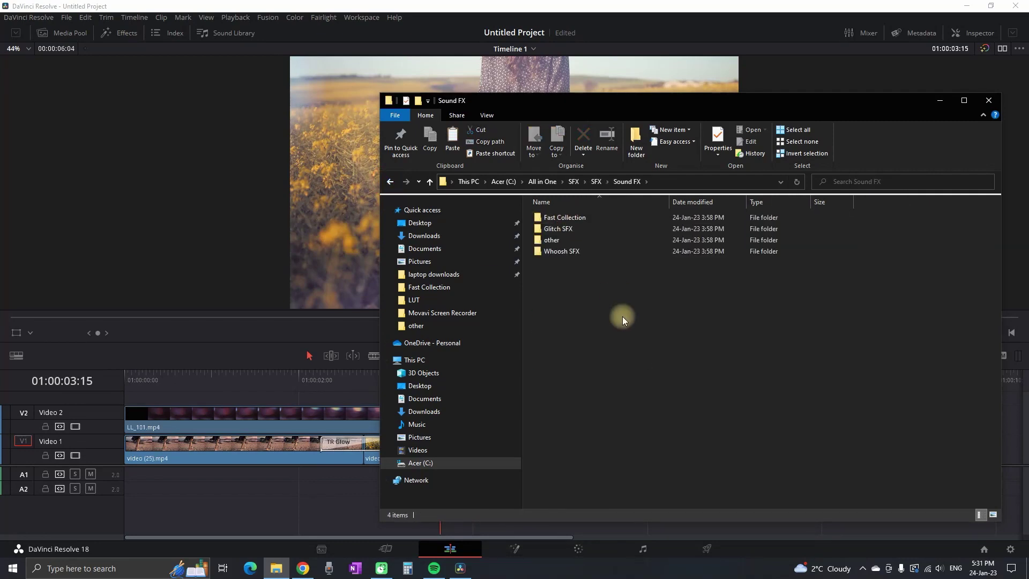
pyautogui.doubleClick(573, 250)
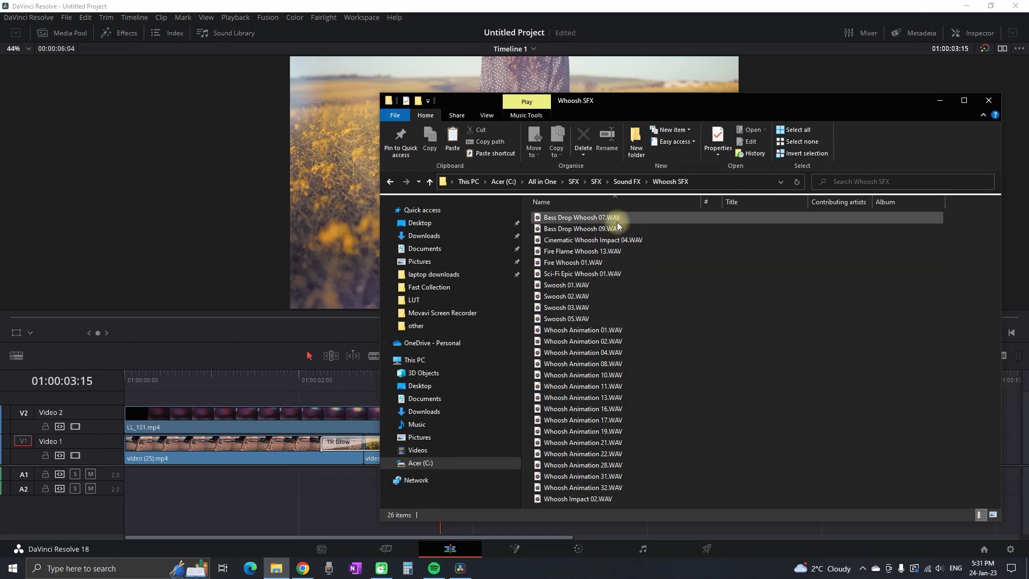
pyautogui.moveTo(616, 222); pyautogui.dragTo(317, 509)
pyautogui.press('Home')
pyautogui.press('space')
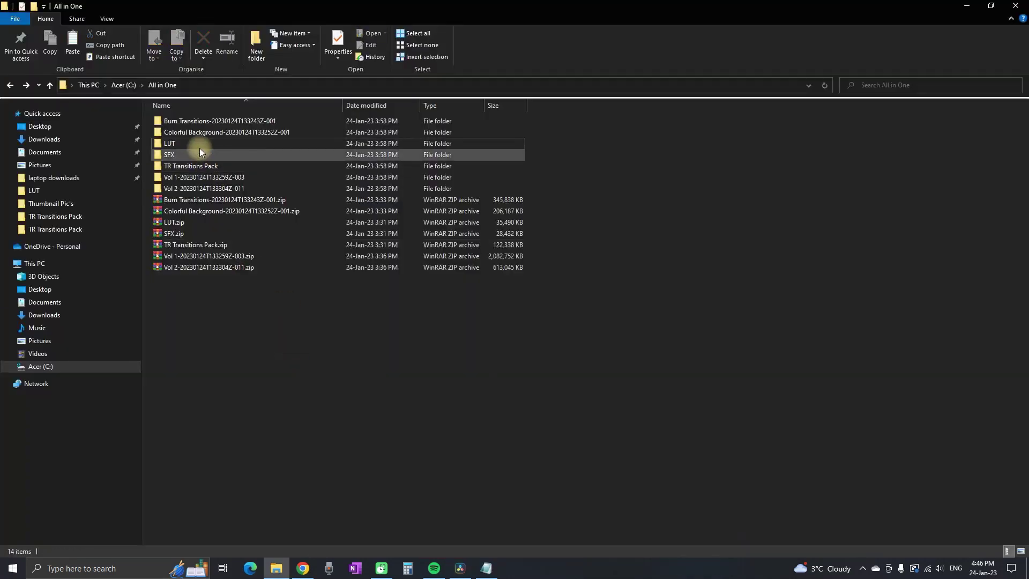
# Open Help LUTs.txt from the LUT folder and select its DaVinci Resolve instructions
pyautogui.doubleClick(199, 144)
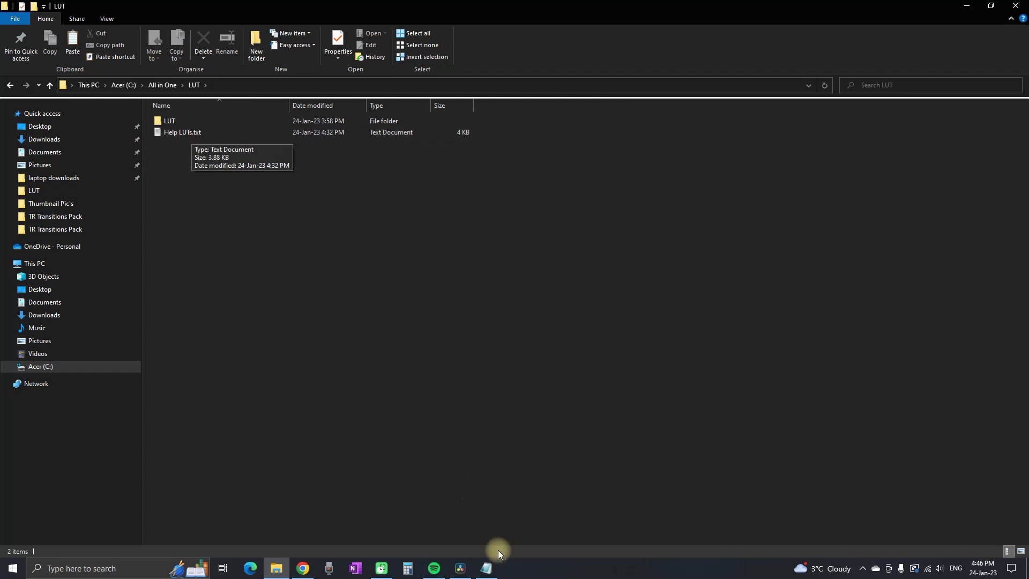
pyautogui.click(487, 566)
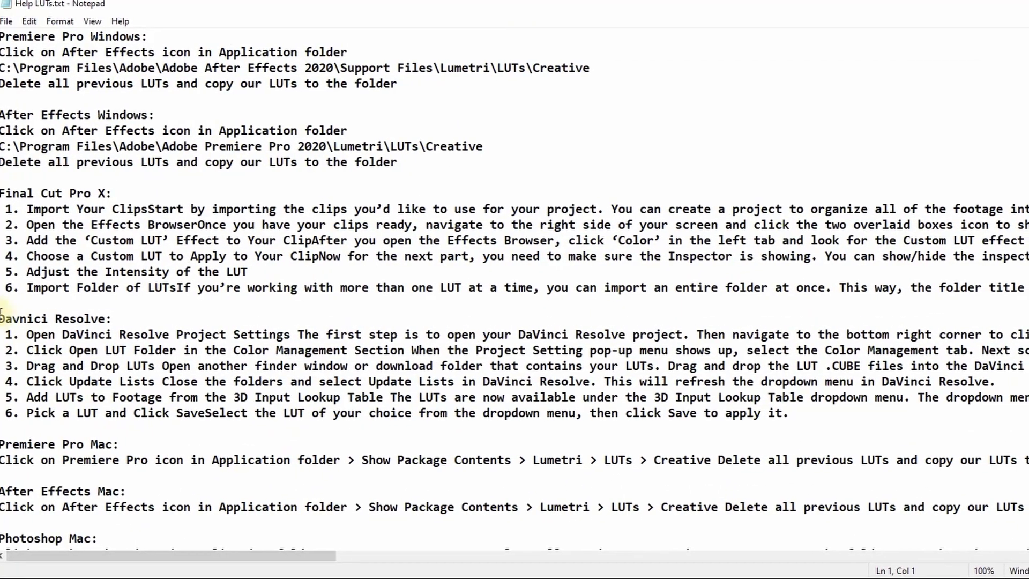
pyautogui.moveTo(1, 313); pyautogui.dragTo(788, 413)
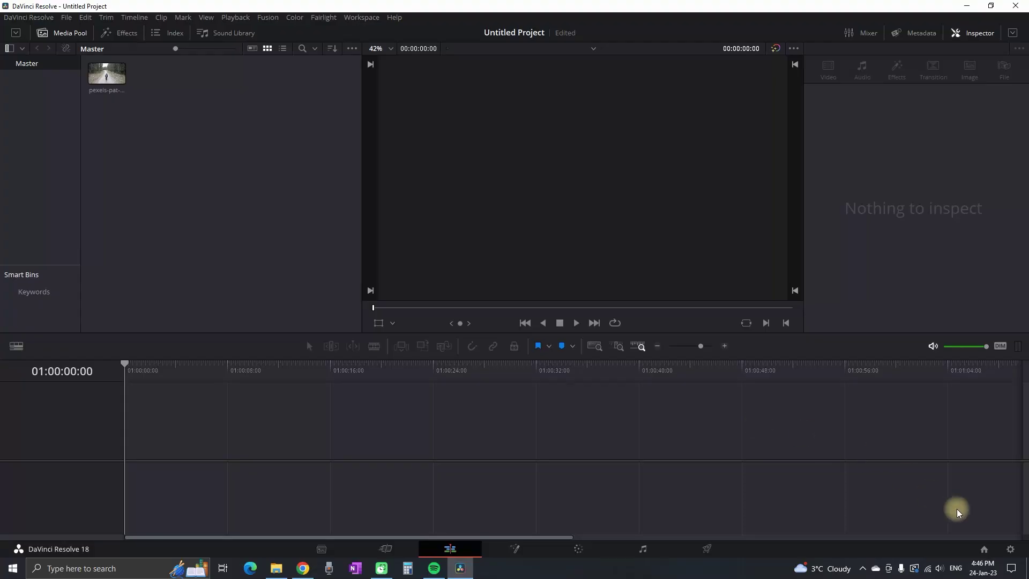
# Open Resolve's LUT folder via Project Settings > Color Management > Open LUT Folder
pyautogui.click(1010, 549)
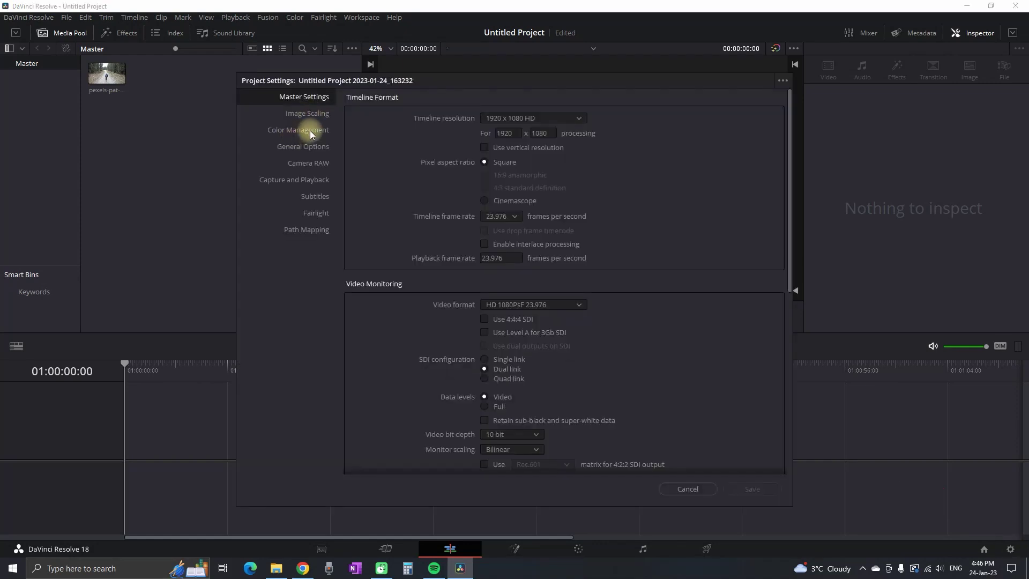
pyautogui.click(308, 131)
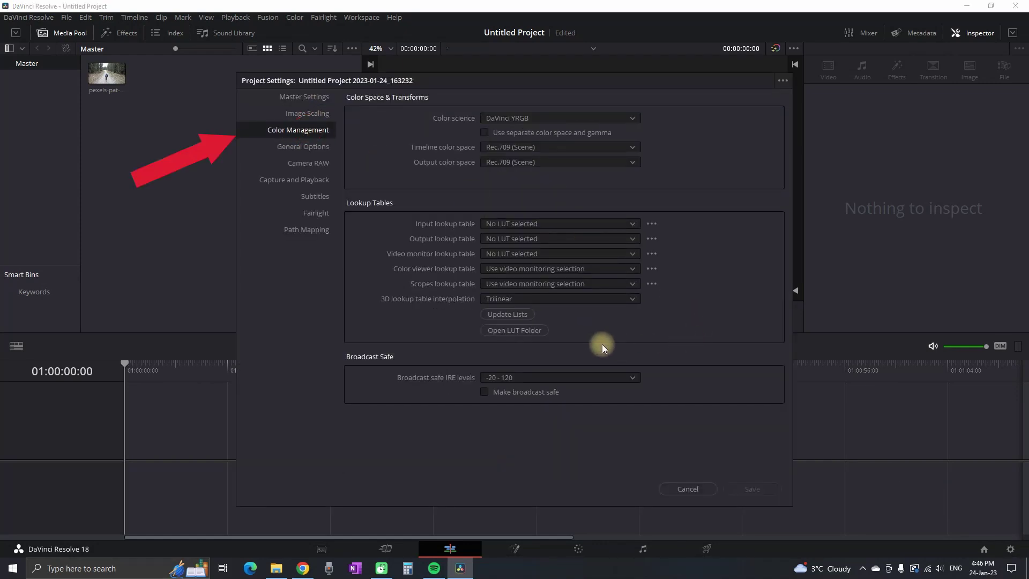
pyautogui.click(512, 332)
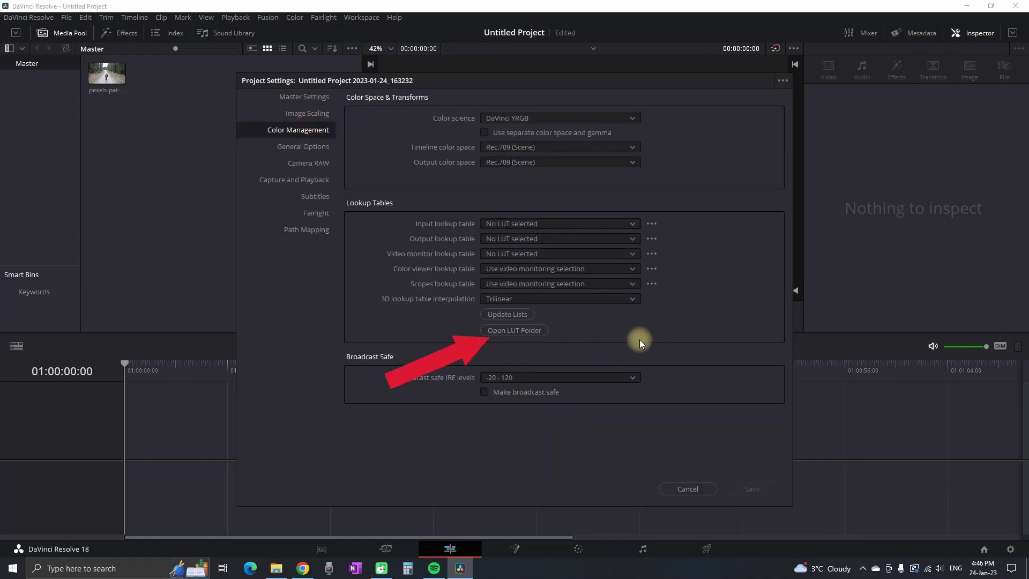
# Create a new folder named ALL IN ONE inside Resolve's LUT folder
pyautogui.rightClick(196, 435)
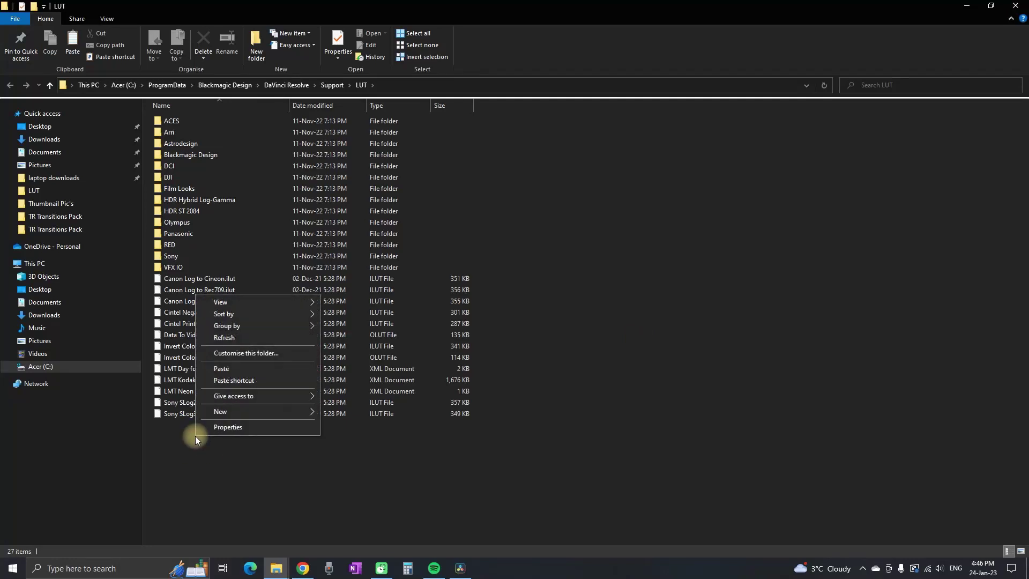
pyautogui.moveTo(252, 411)
pyautogui.click(336, 413)
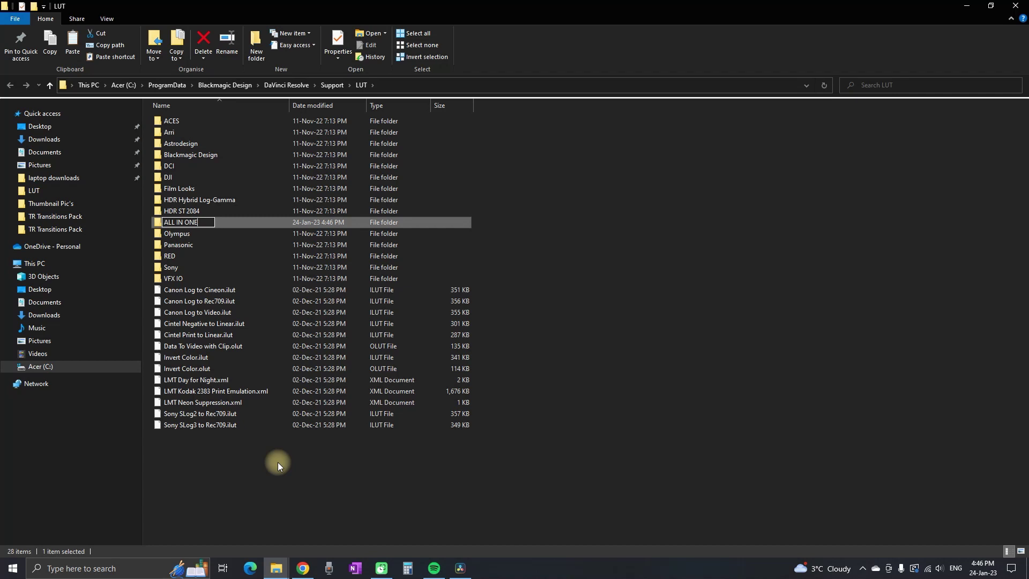
pyautogui.write('ALL IN ONE')
pyautogui.press('Return')
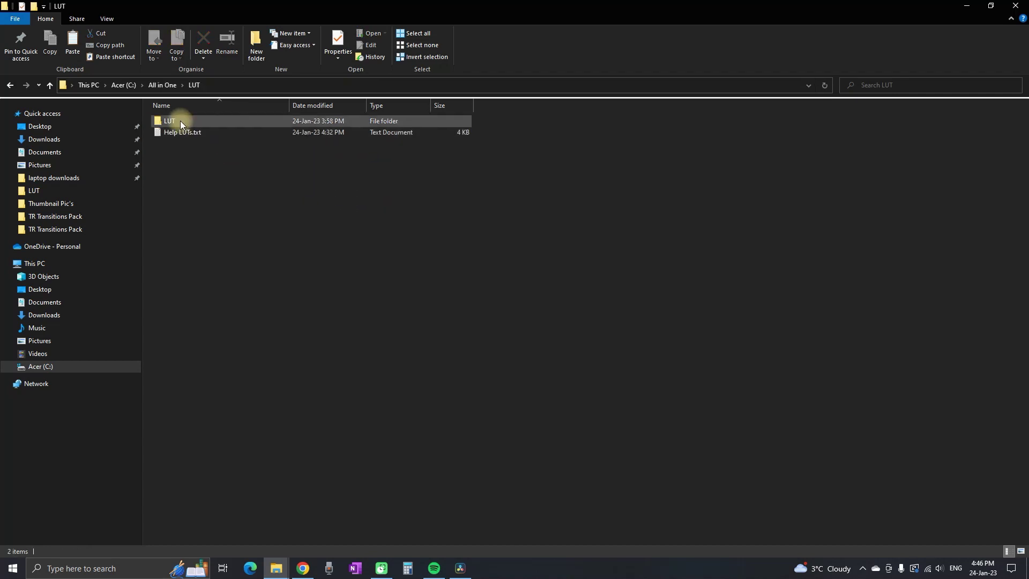
# Copy the four LUT category folders from All in One\LUT\LUT into ALL IN ONE
pyautogui.click(180, 120)
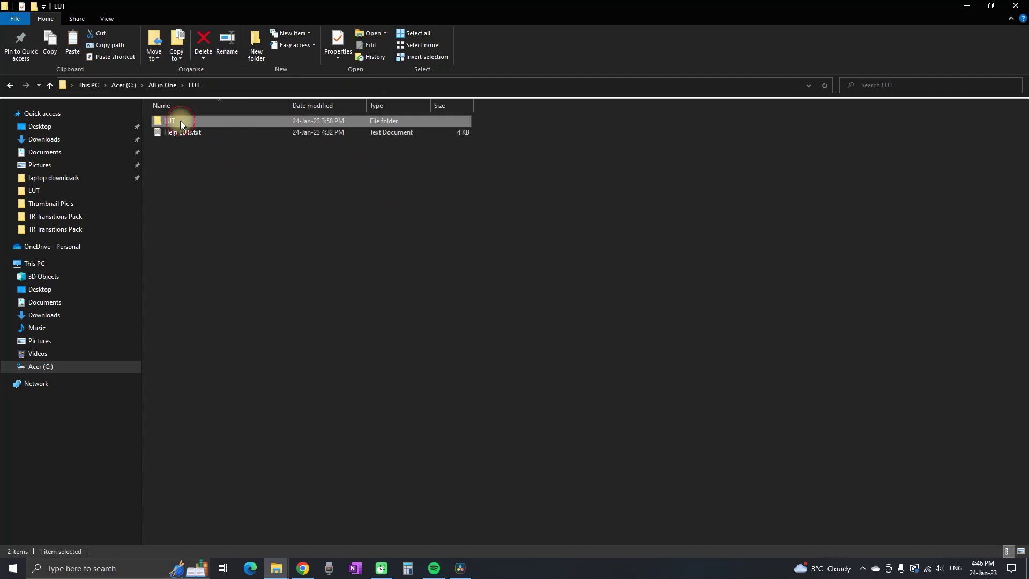
pyautogui.doubleClick(180, 120)
pyautogui.moveTo(286, 199); pyautogui.dragTo(174, 123)
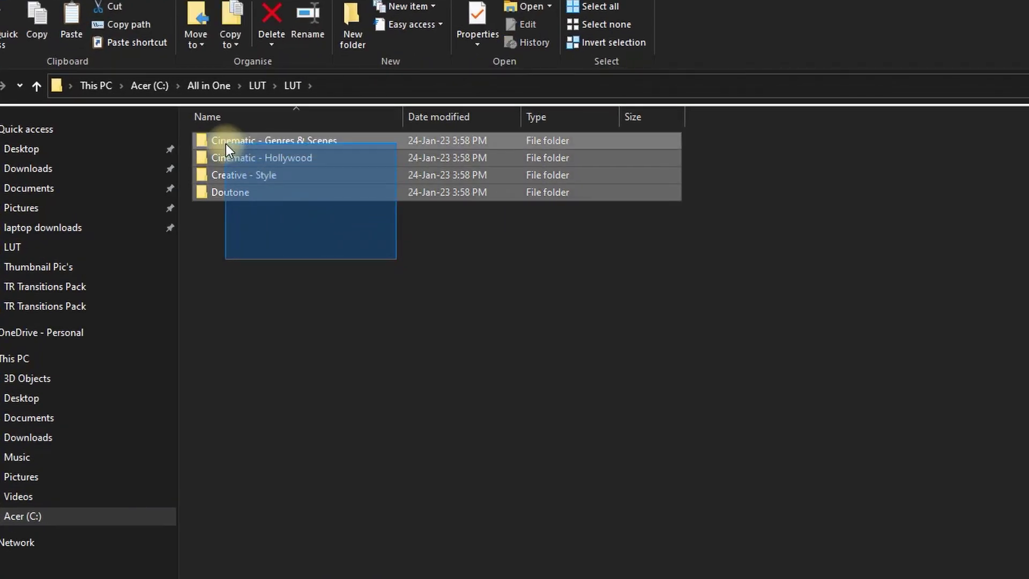
pyautogui.moveTo(226, 143); pyautogui.dragTo(228, 145)
pyautogui.rightClick(268, 138)
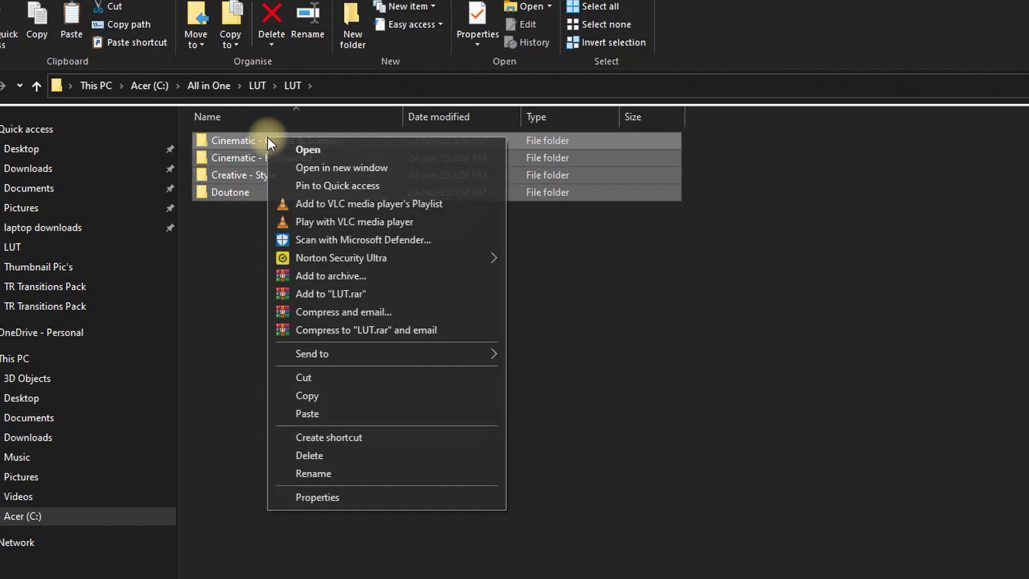
pyautogui.click(326, 390)
pyautogui.moveTo(276, 568)
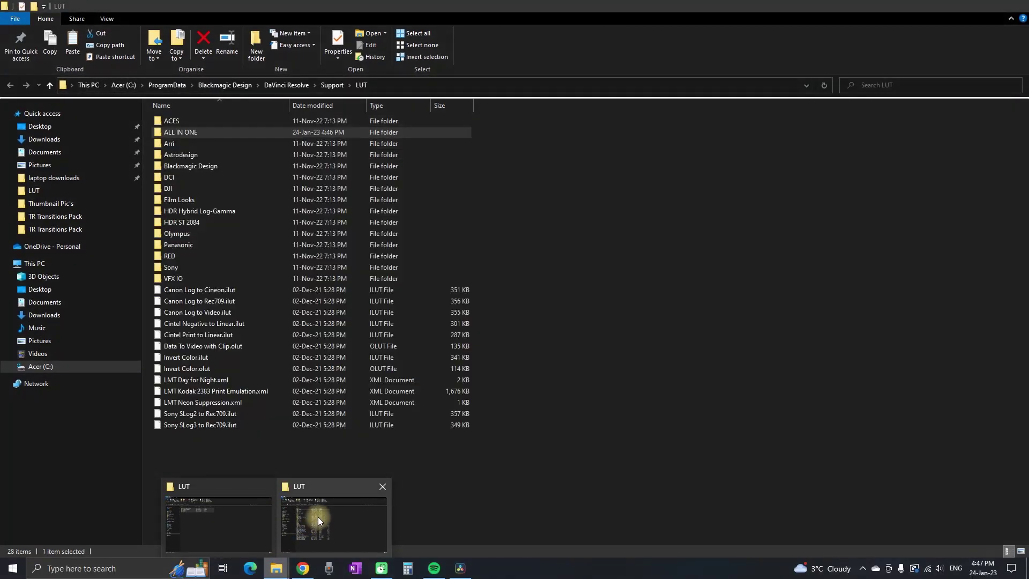
pyautogui.click(317, 517)
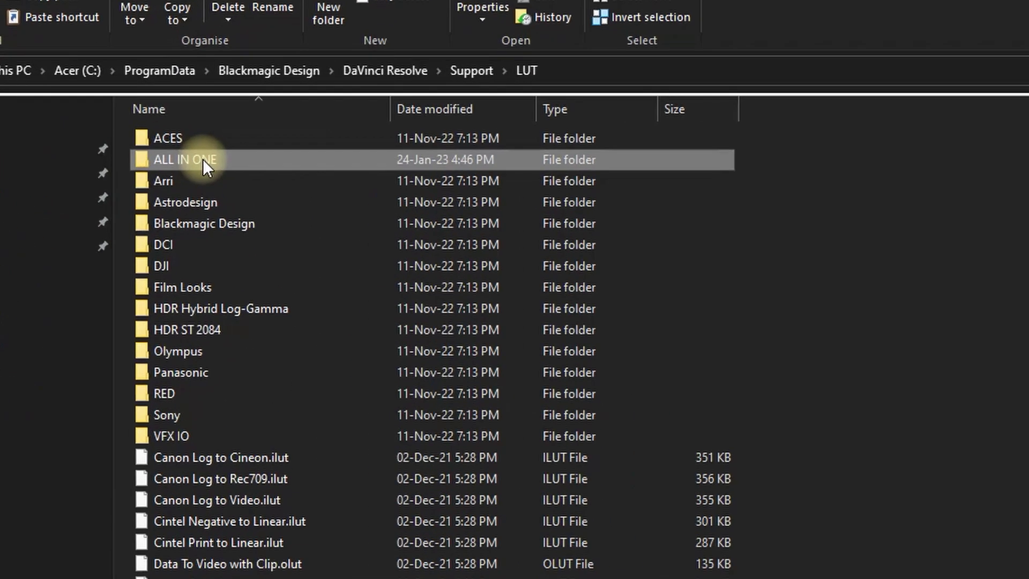
pyautogui.rightClick(202, 158)
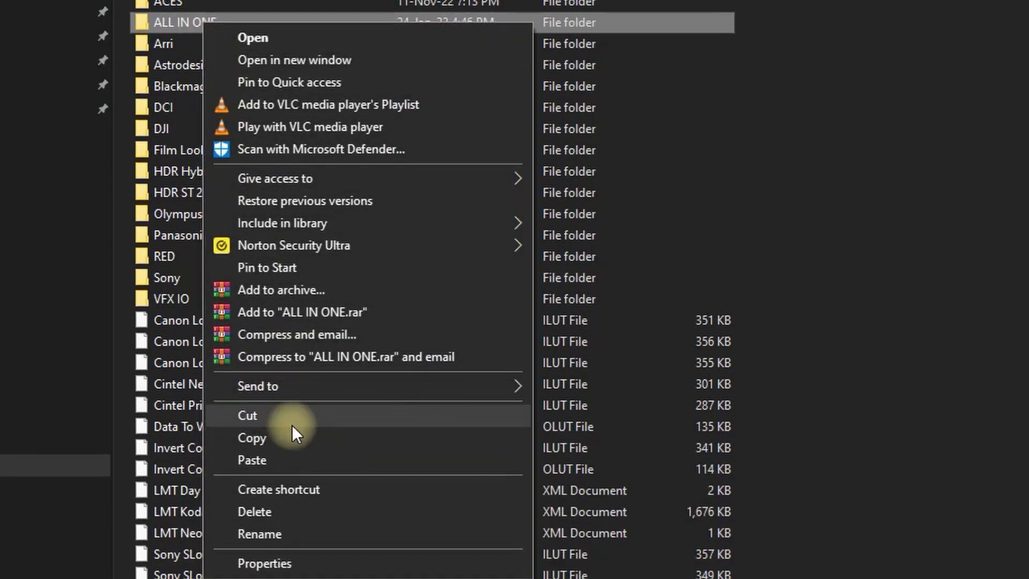
pyautogui.click(286, 459)
pyautogui.hotkey('alt', 'Tab')
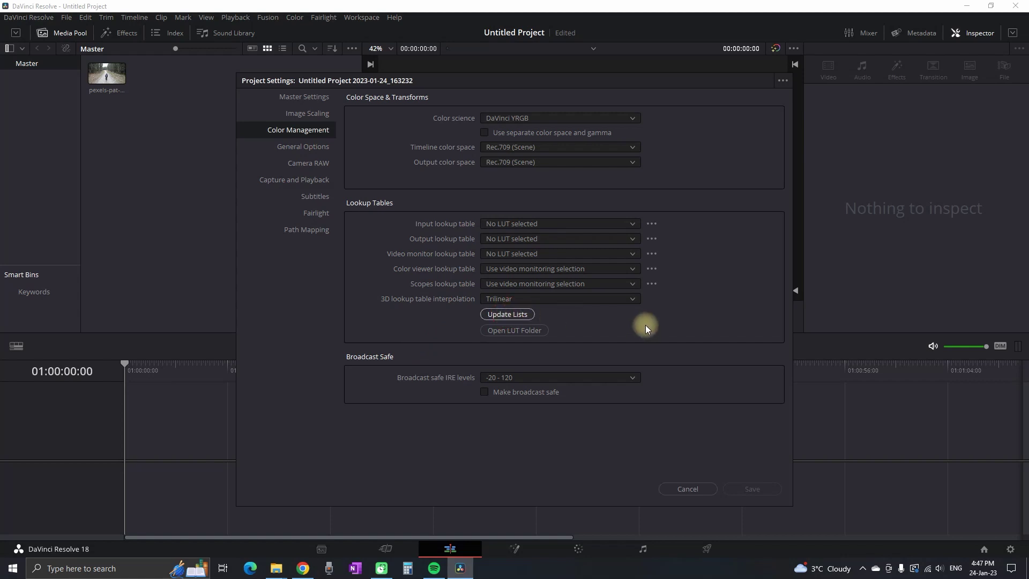
# Click Update Lists under Lookup Tables to load the ALL IN ONE LUTs
pyautogui.click(504, 315)
# Save the project settings and open the Color page's LUT browser with a wider viewer
pyautogui.click(753, 489)
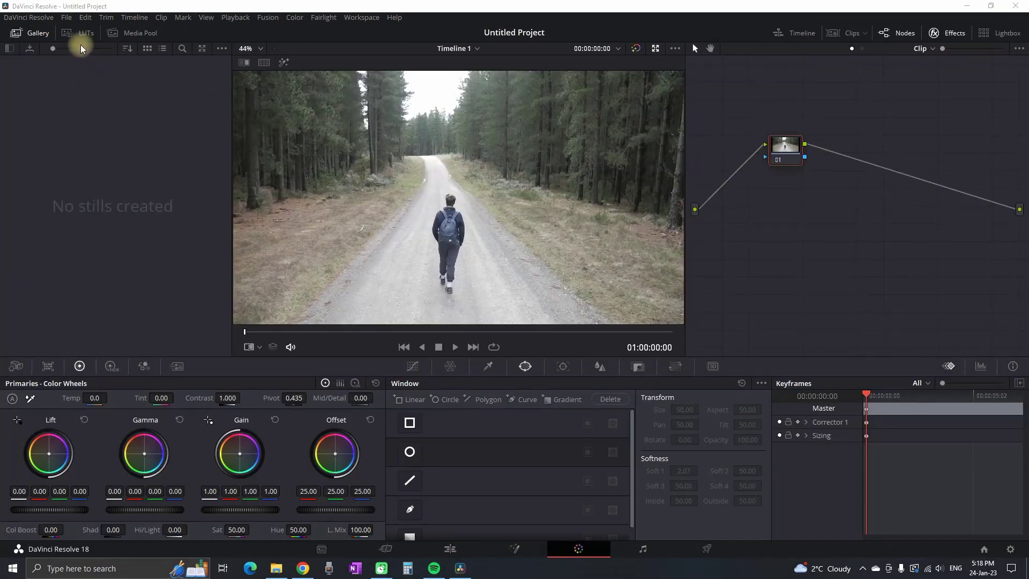
pyautogui.click(79, 34)
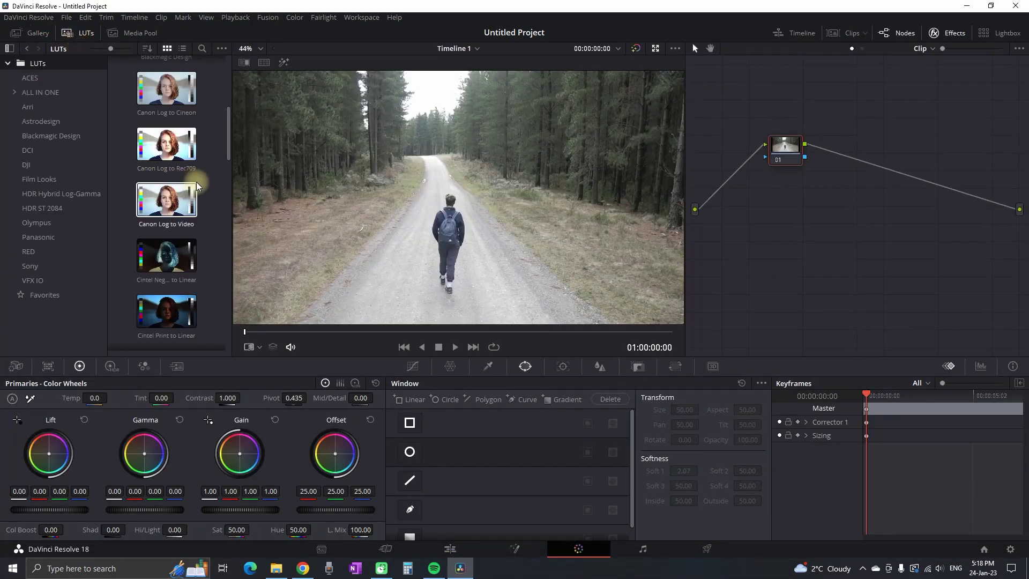
pyautogui.moveTo(232, 200); pyautogui.dragTo(412, 215)
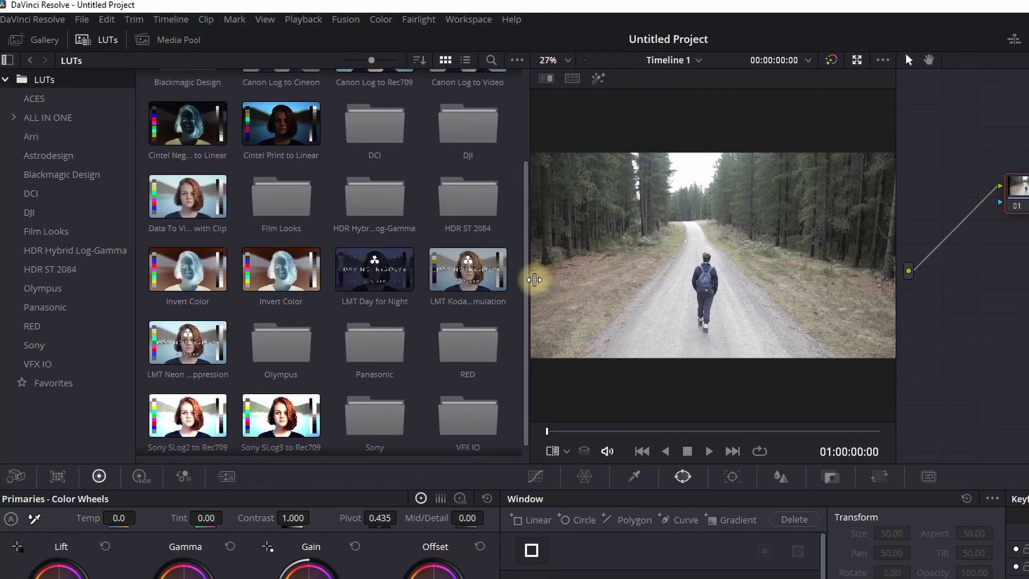
pyautogui.moveTo(902, 291); pyautogui.dragTo(1026, 289)
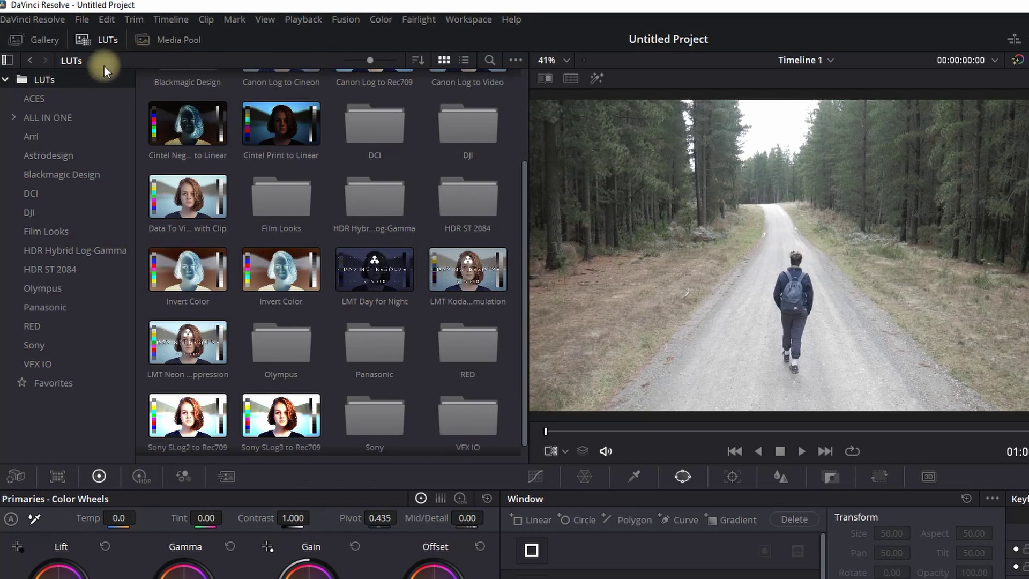
# Apply ALL IN ONE > Cinematic - Hollywood > C - casino royale 2006 to the forest clip
pyautogui.click(30, 118)
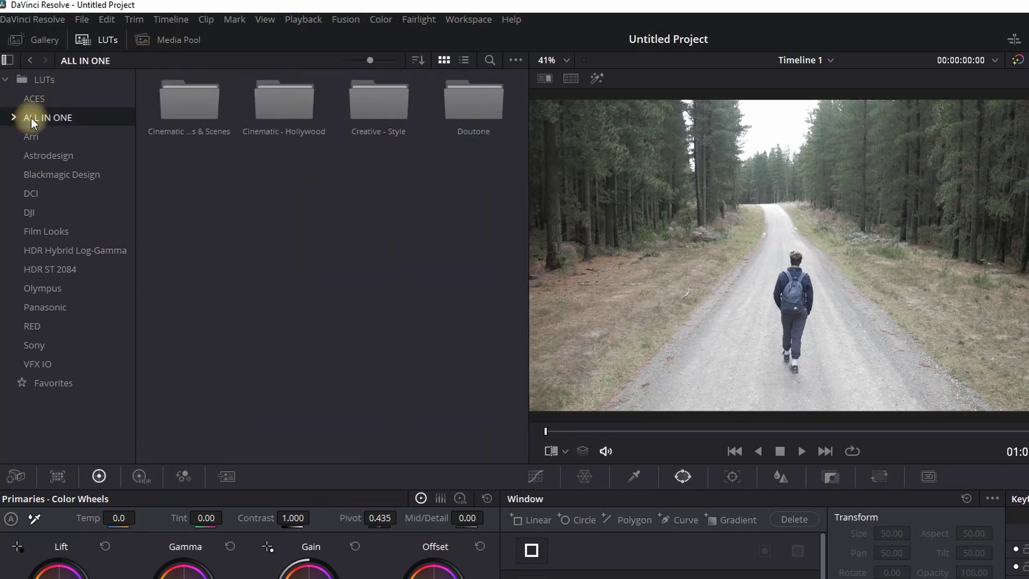
pyautogui.doubleClick(277, 119)
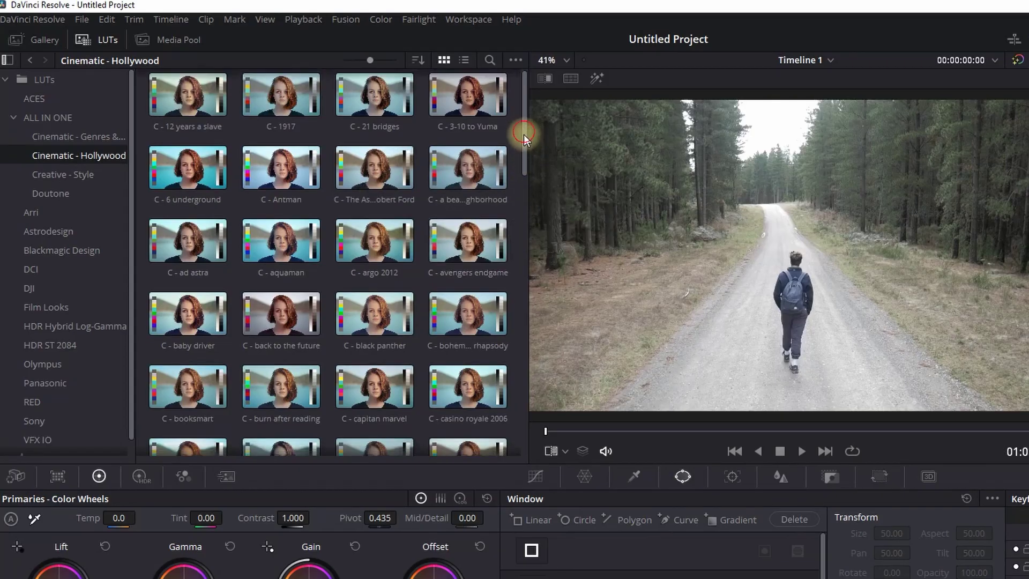
pyautogui.moveTo(528, 132); pyautogui.dragTo(488, 268)
pyautogui.scroll(4, 526, 246)
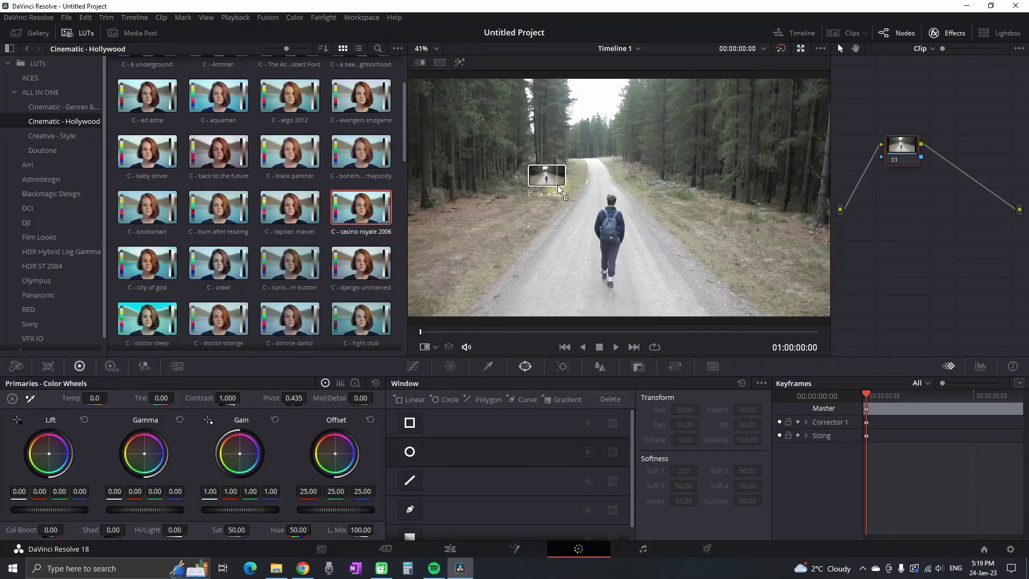
pyautogui.moveTo(559, 190); pyautogui.dragTo(569, 184)
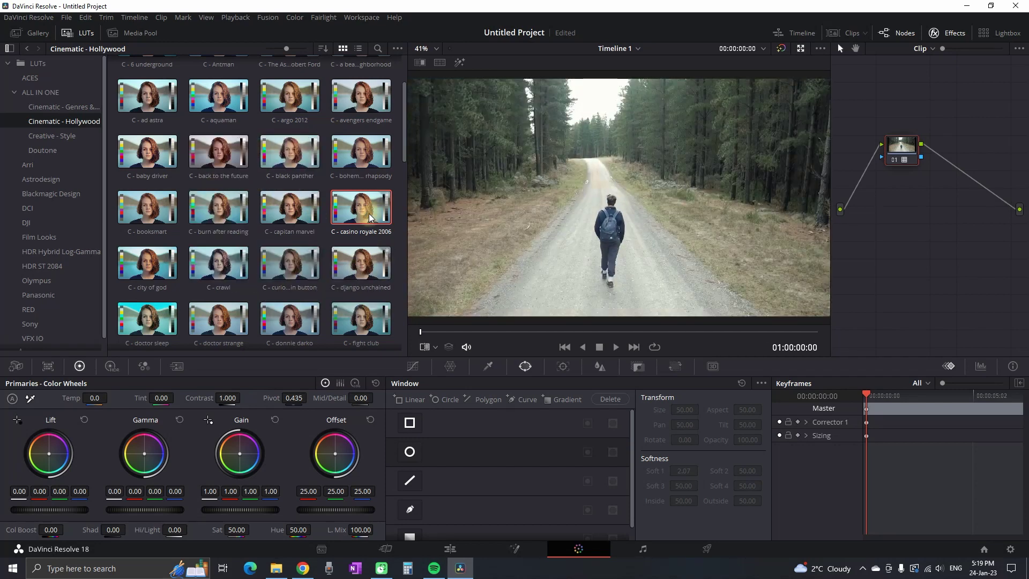
pyautogui.moveTo(403, 141); pyautogui.dragTo(405, 253)
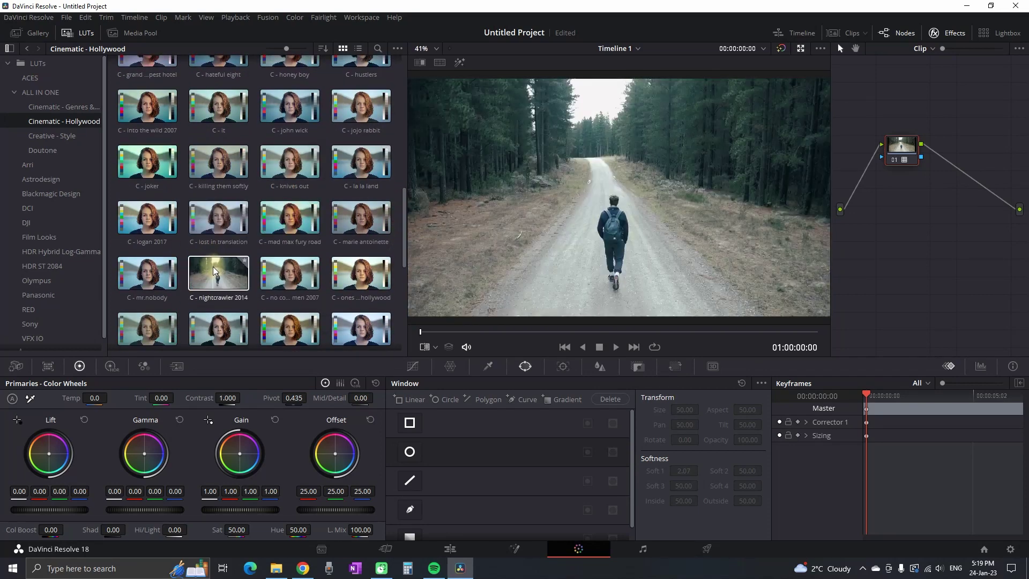
pyautogui.click(63, 137)
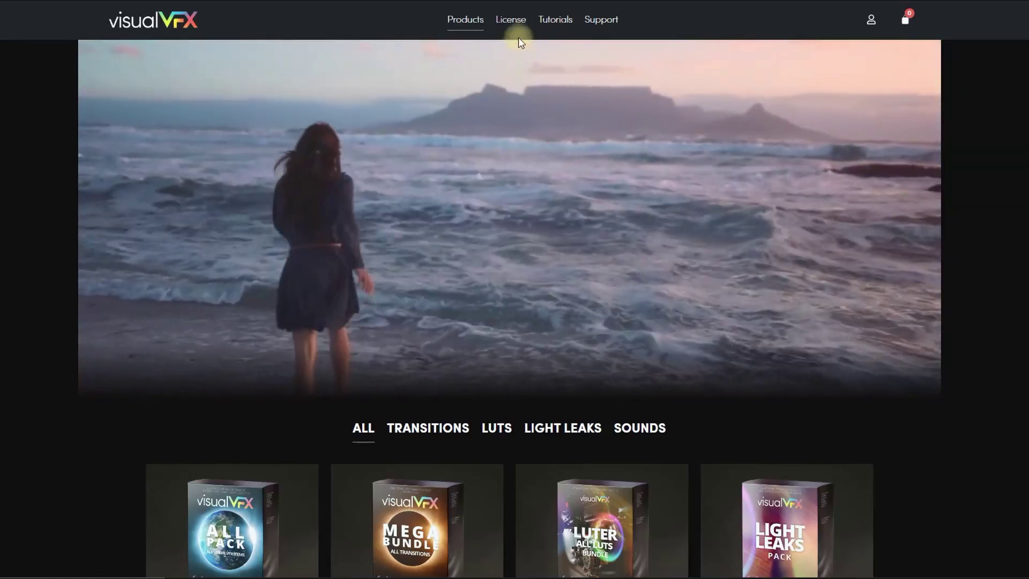
# Read the visualVFX License page, then bring up the All in One Bundle's product details
pyautogui.click(516, 22)
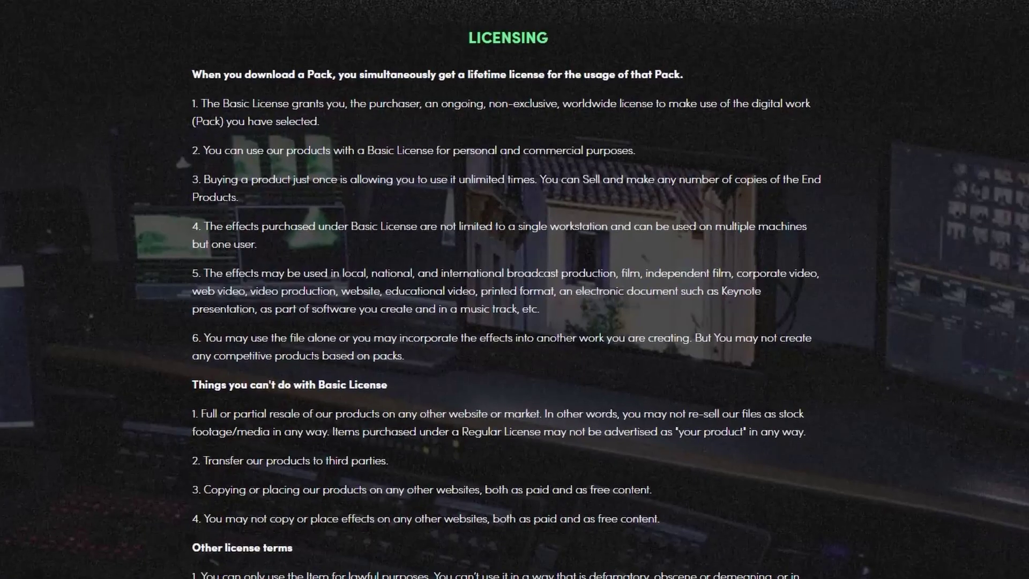
pyautogui.scroll(-2, 514, 289)
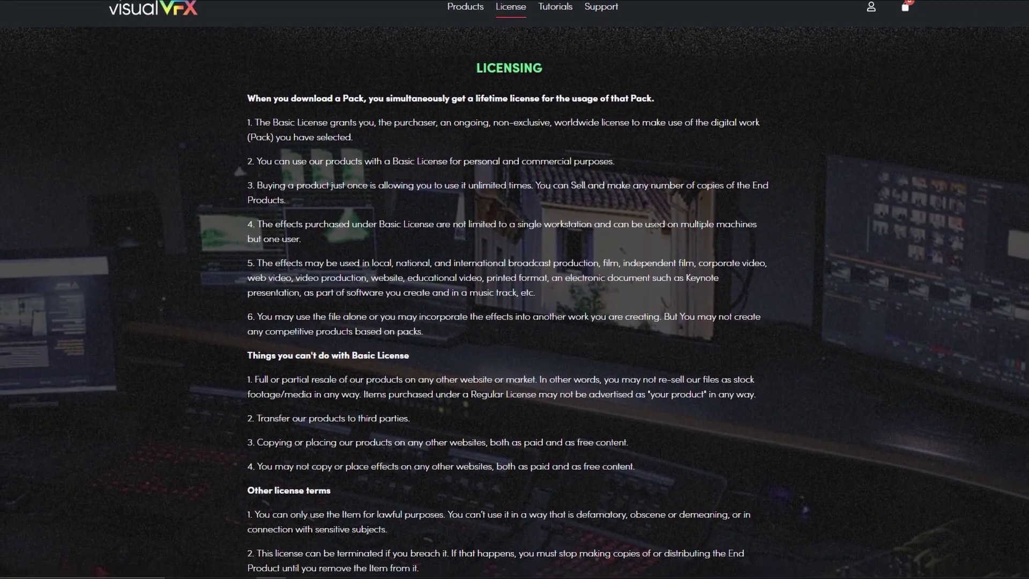
pyautogui.scroll(2, 514, 289)
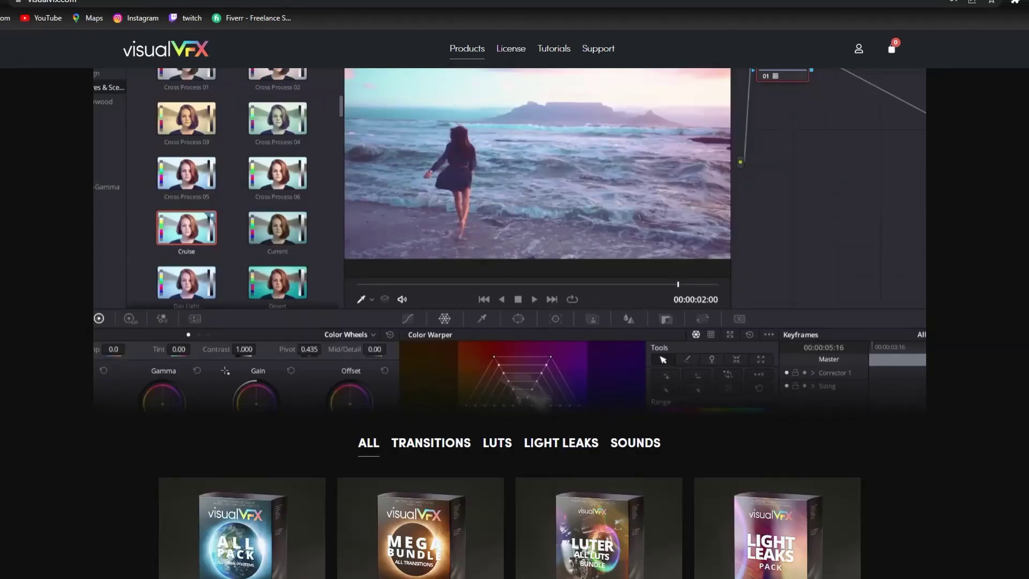
pyautogui.scroll(-3, 515, 321)
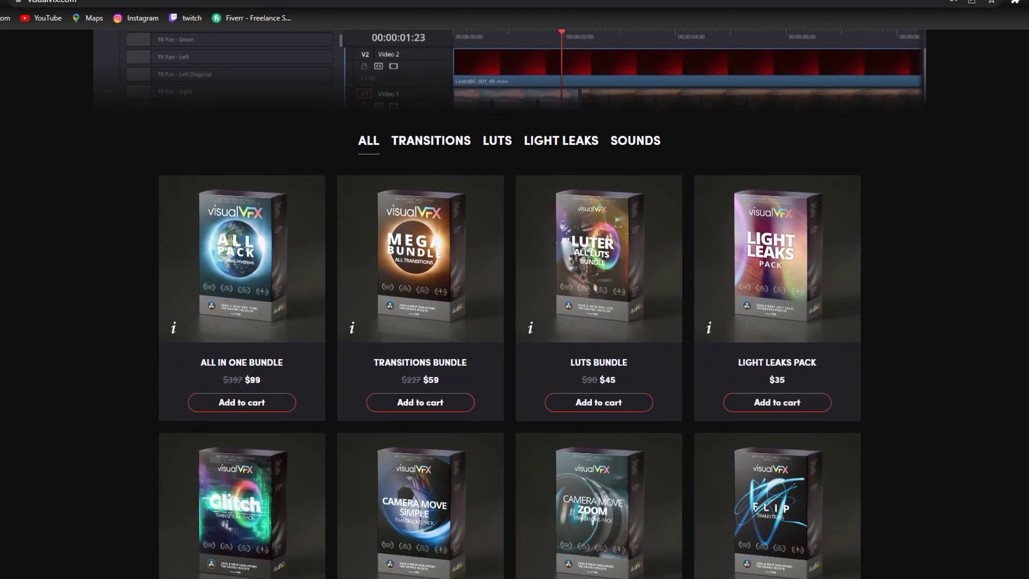
pyautogui.moveTo(252, 361)
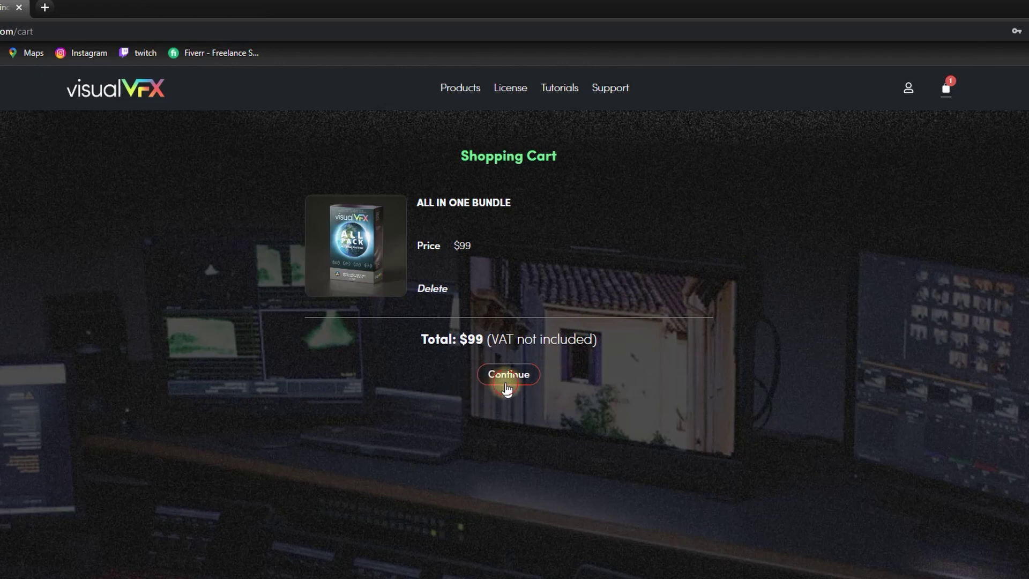
# Continue from the cart to the $118.80 FastSpring checkout and reveal the promotional code field
pyautogui.click(505, 382)
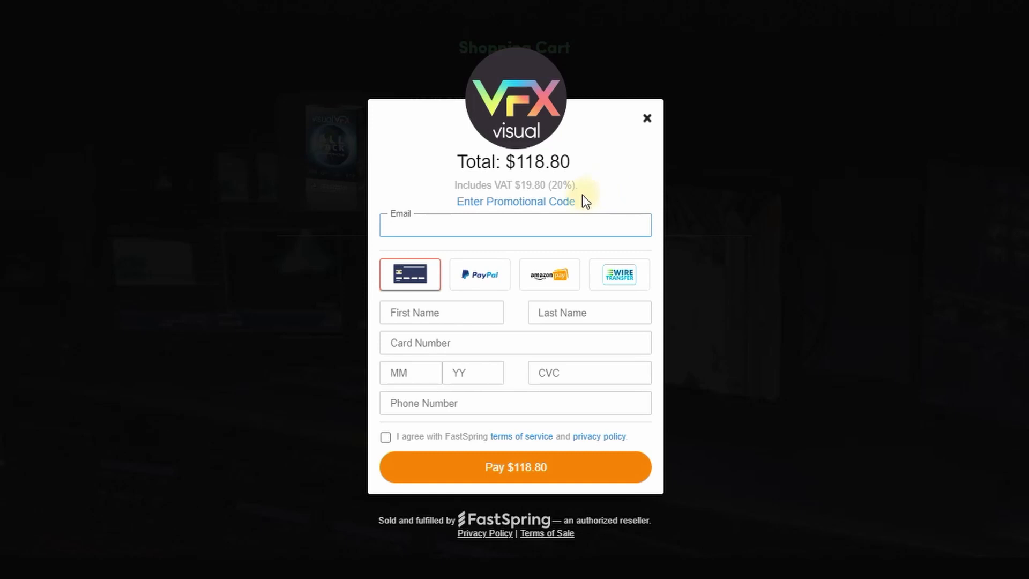
pyautogui.click(510, 205)
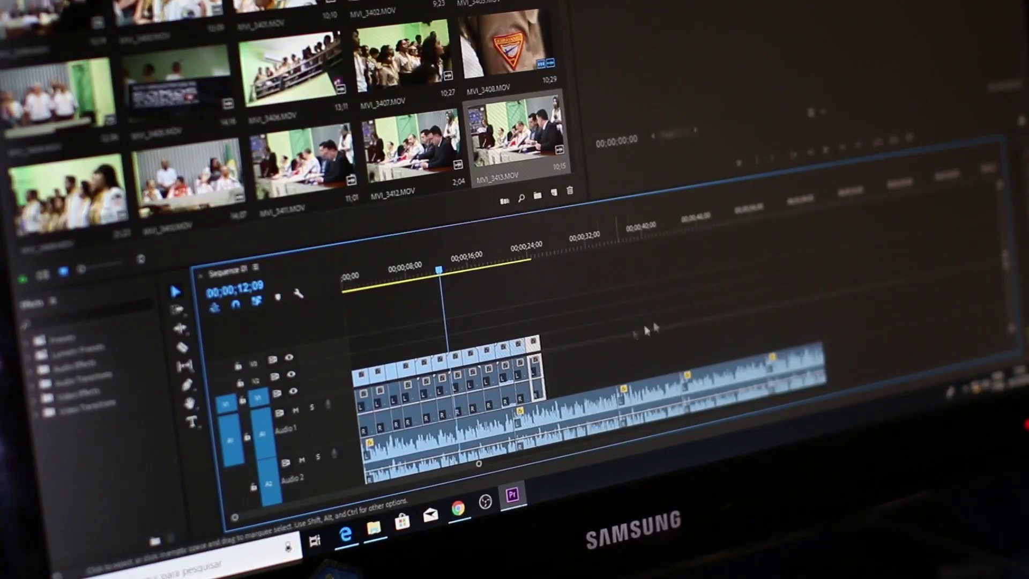
pyautogui.moveTo(485, 268); pyautogui.dragTo(509, 281)
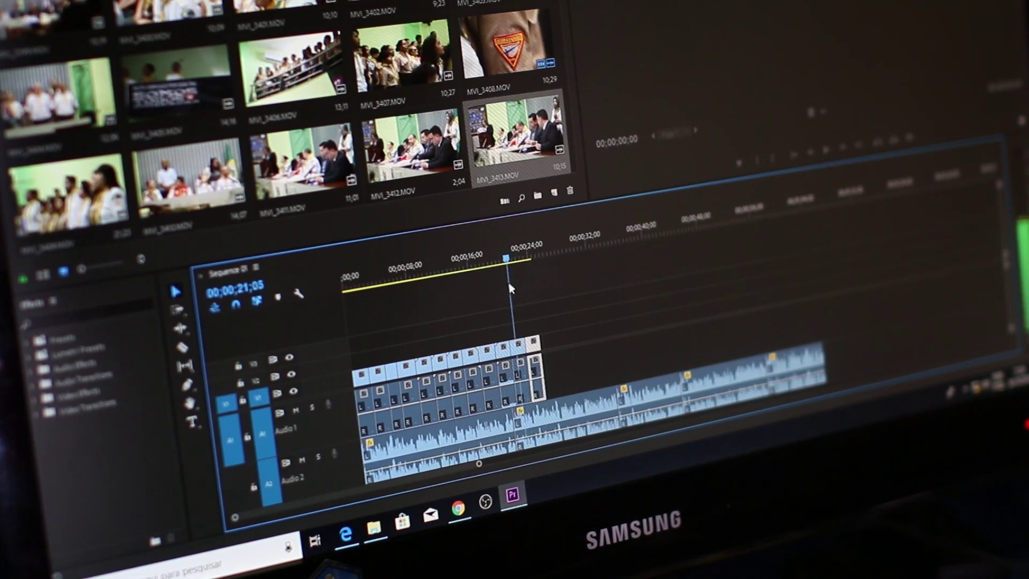